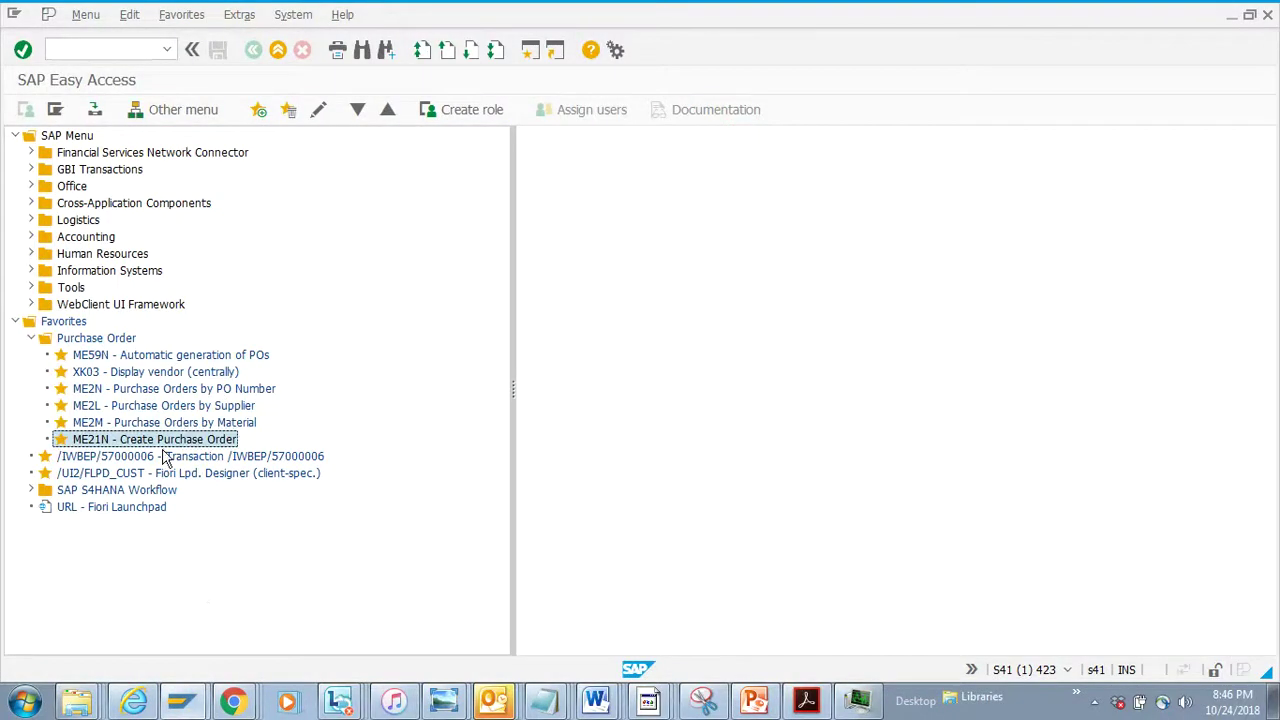
pyautogui.doubleClick(172, 442)
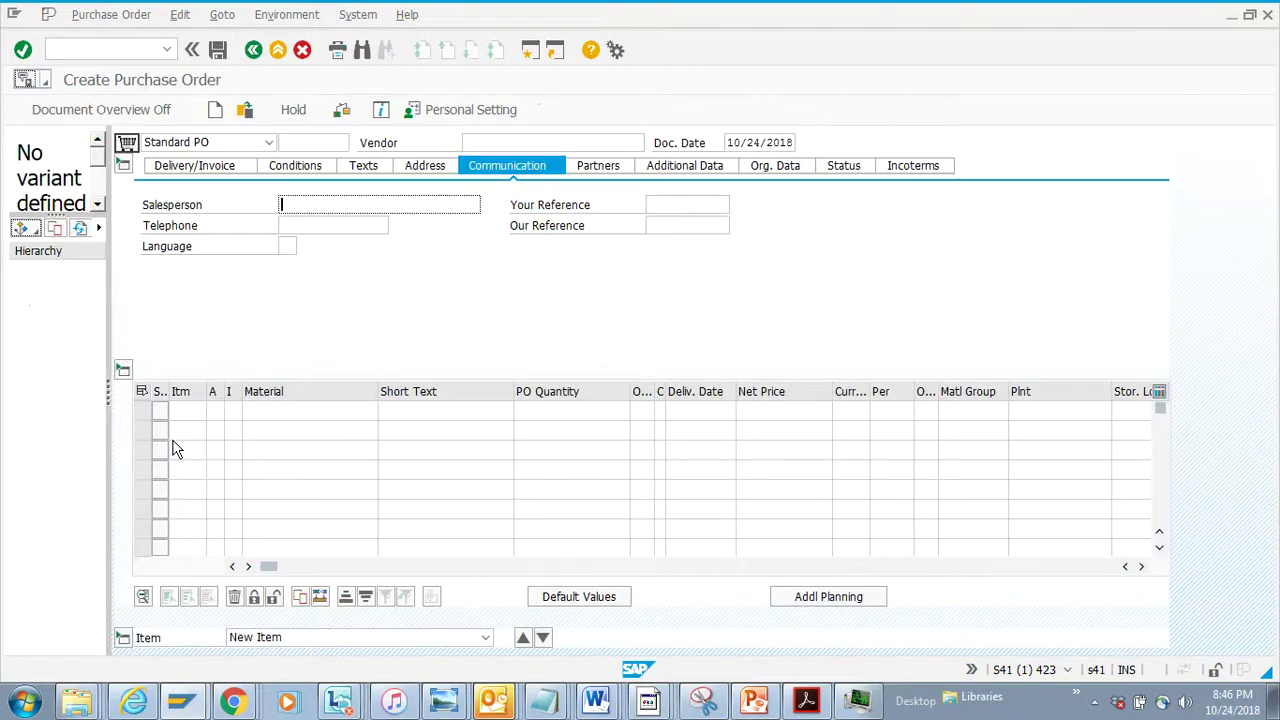
pyautogui.click(245, 112)
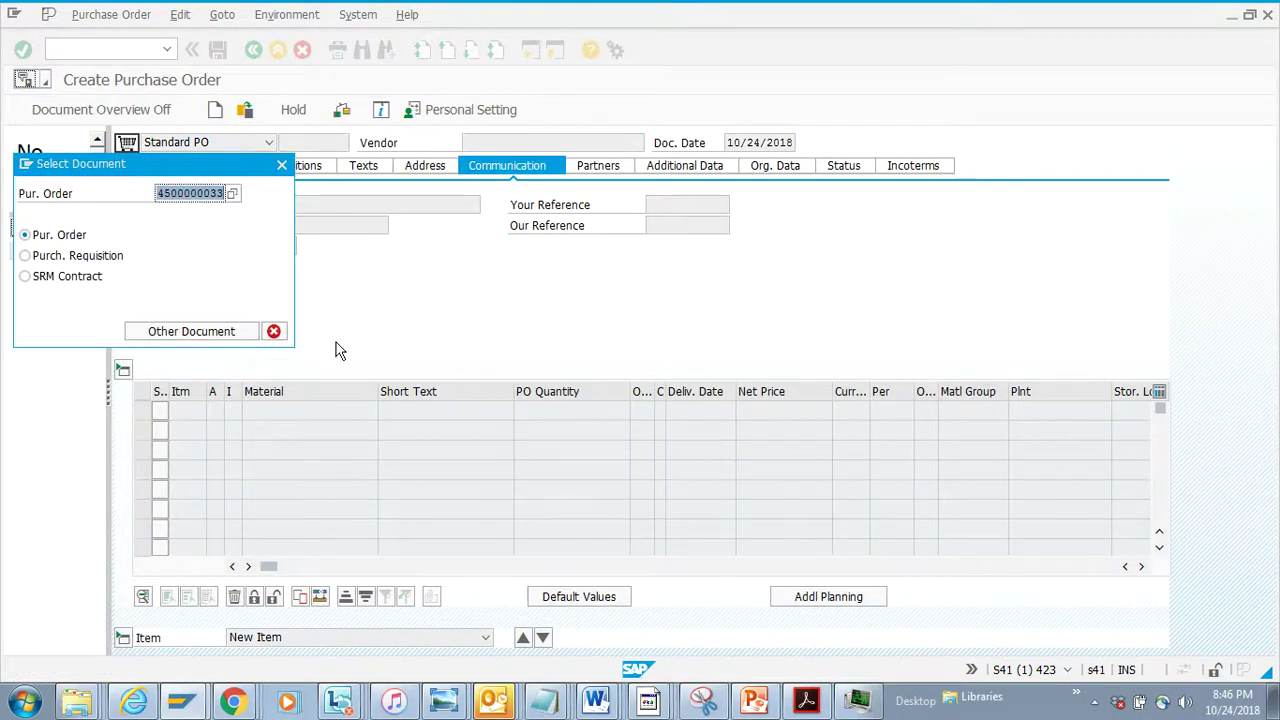
pyautogui.press('Return')
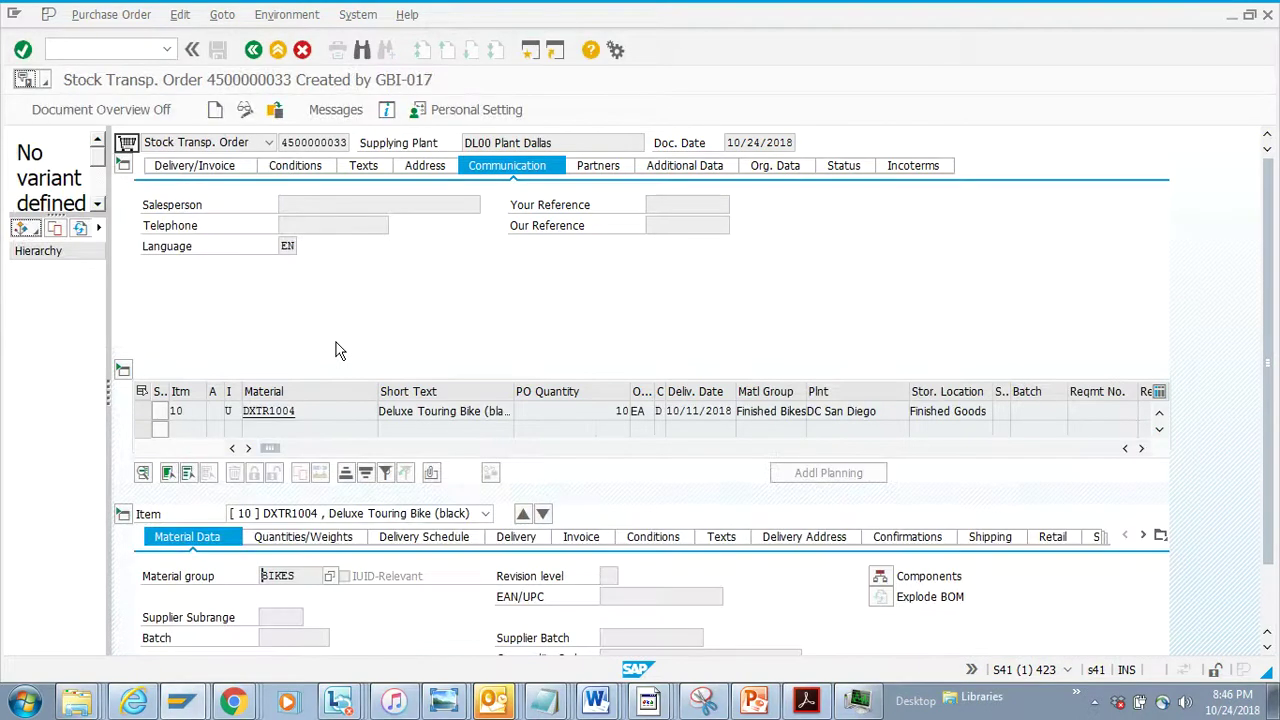
# Change item 10's Deluxe Touring Bike quantity from 10 to 13 and save the order.
pyautogui.click(245, 112)
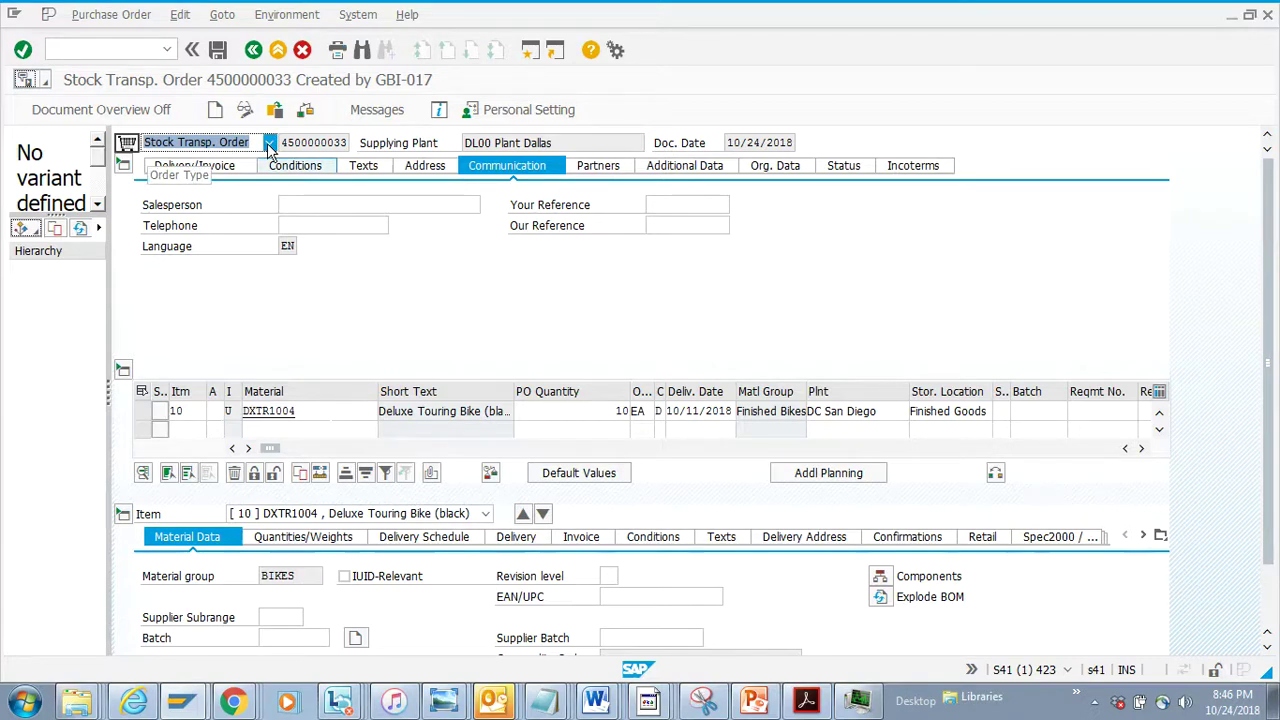
pyautogui.click(626, 412)
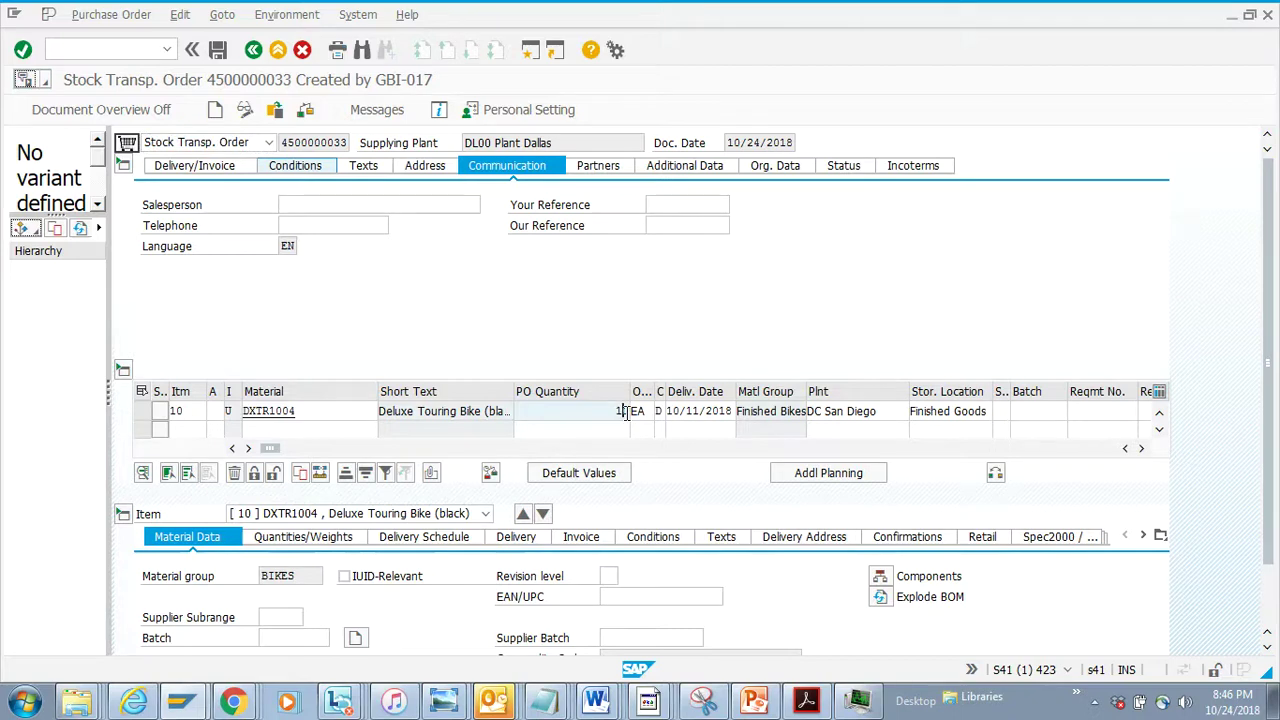
pyautogui.press('BackSpace')
pyautogui.press('BackSpace')
pyautogui.press('Return')
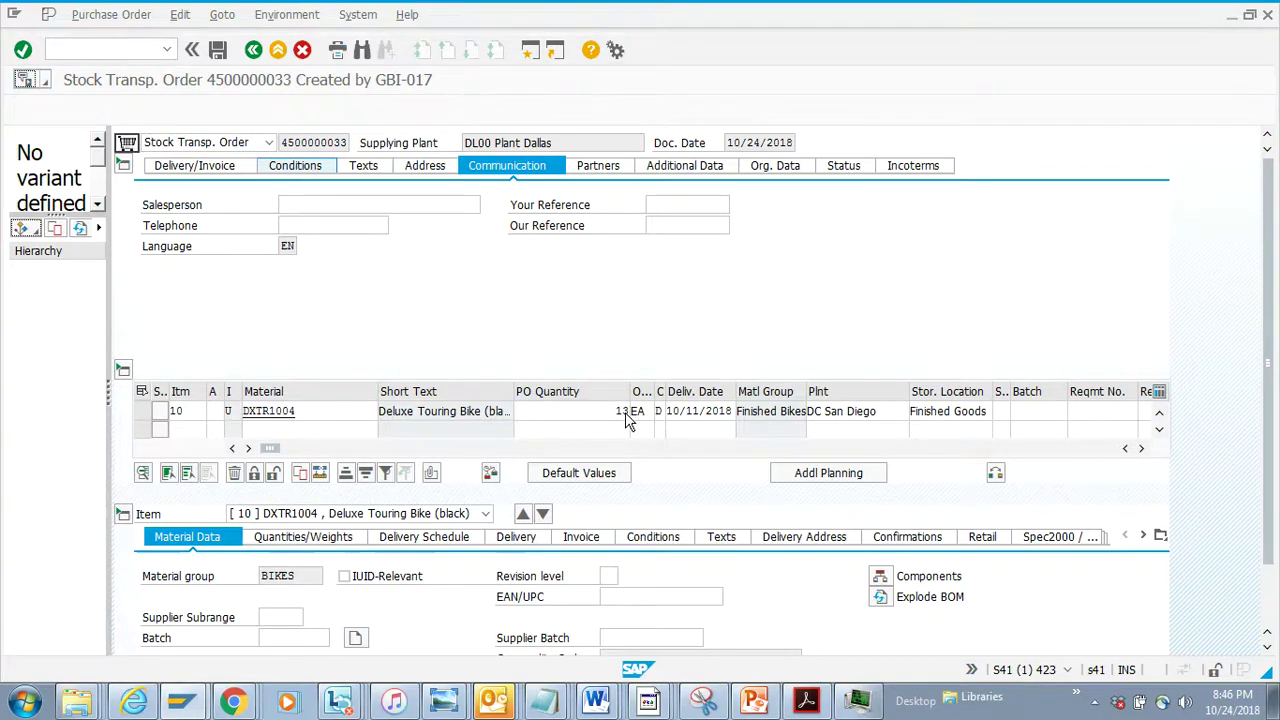
pyautogui.click(217, 49)
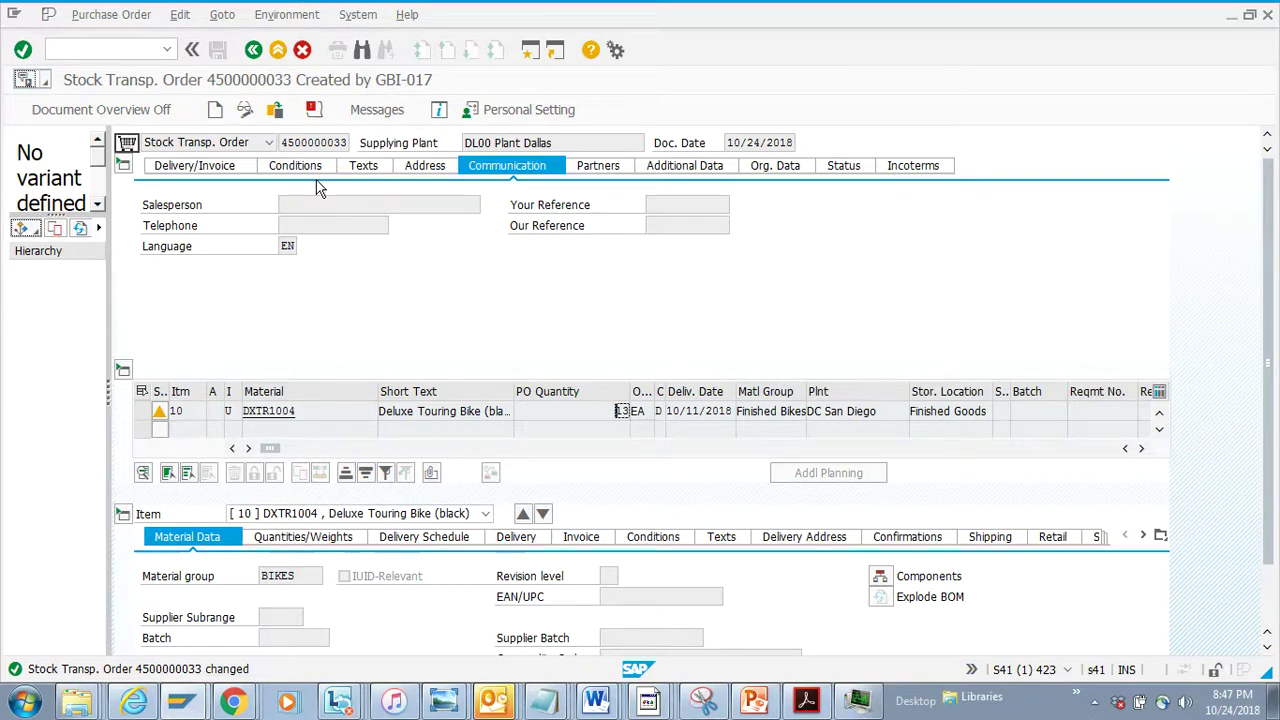
pyautogui.click(295, 16)
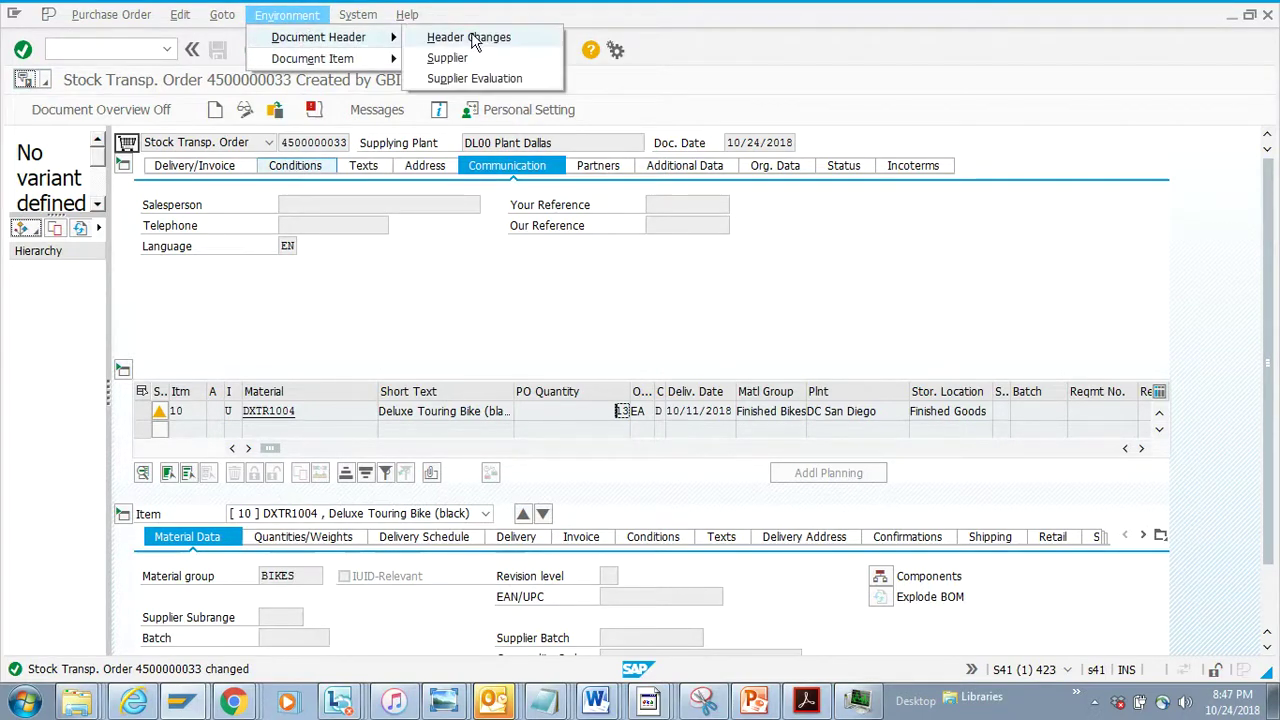
pyautogui.click(476, 36)
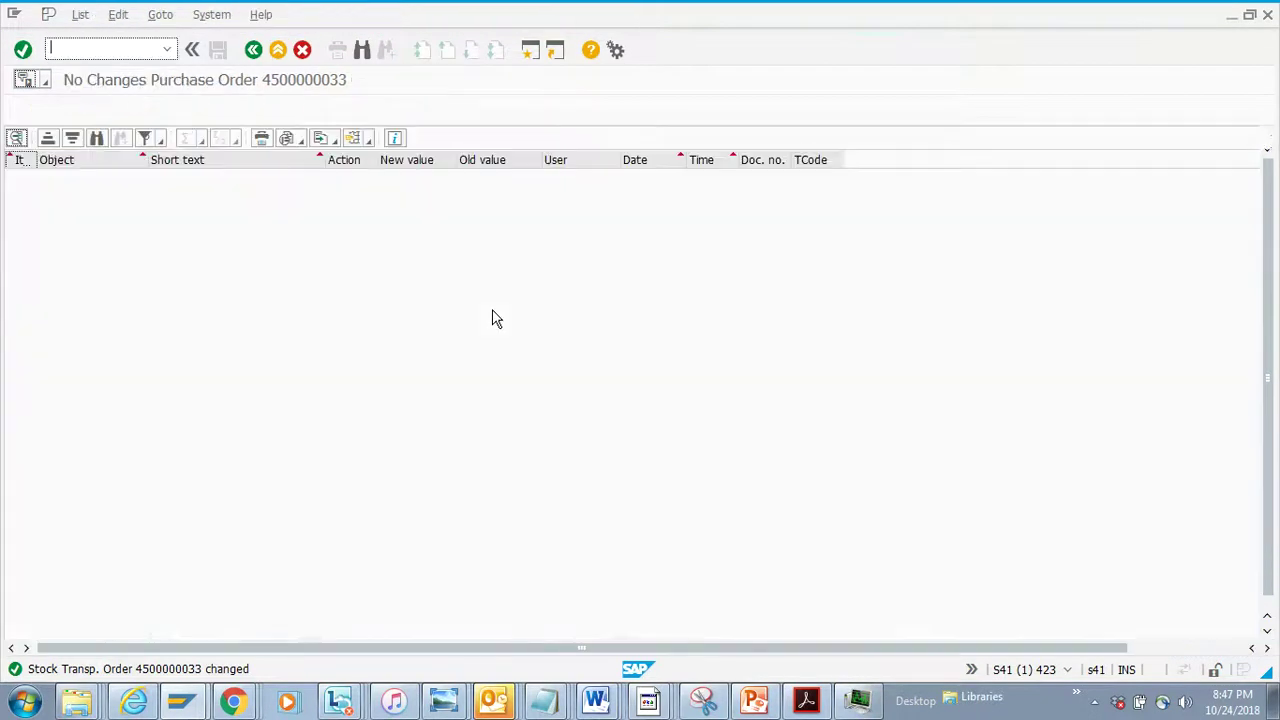
pyautogui.click(256, 52)
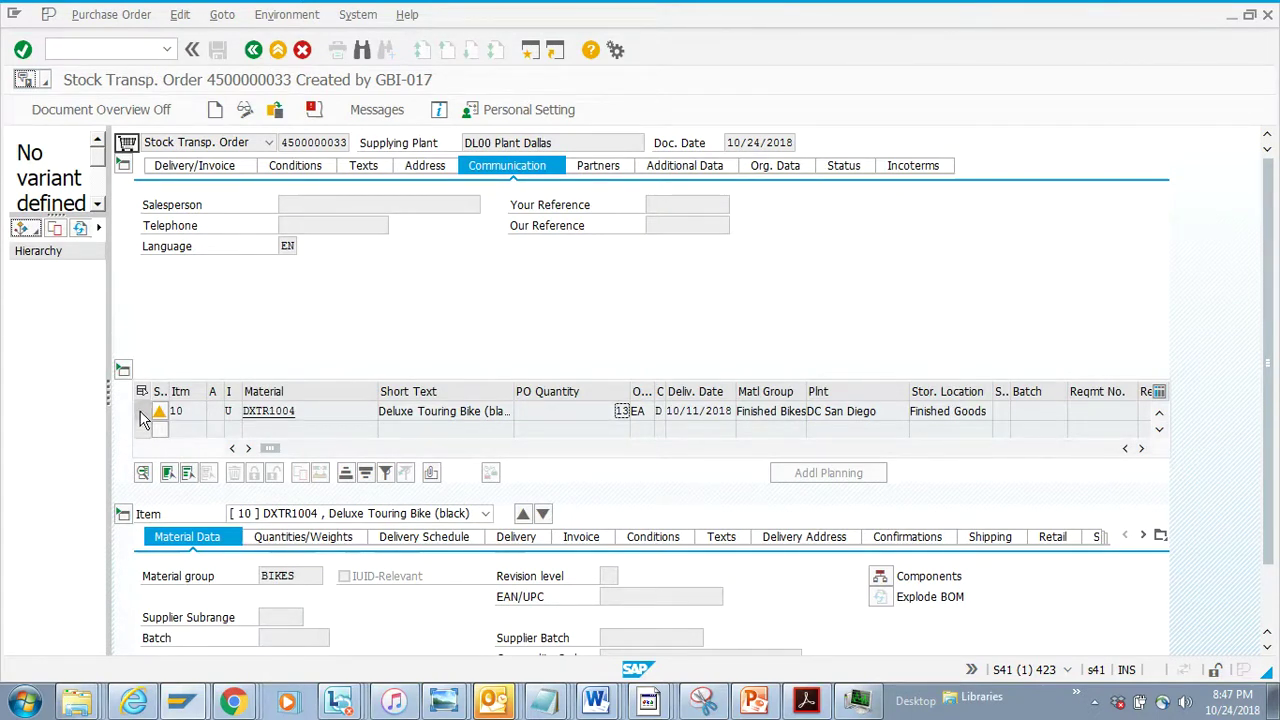
pyautogui.click(142, 415)
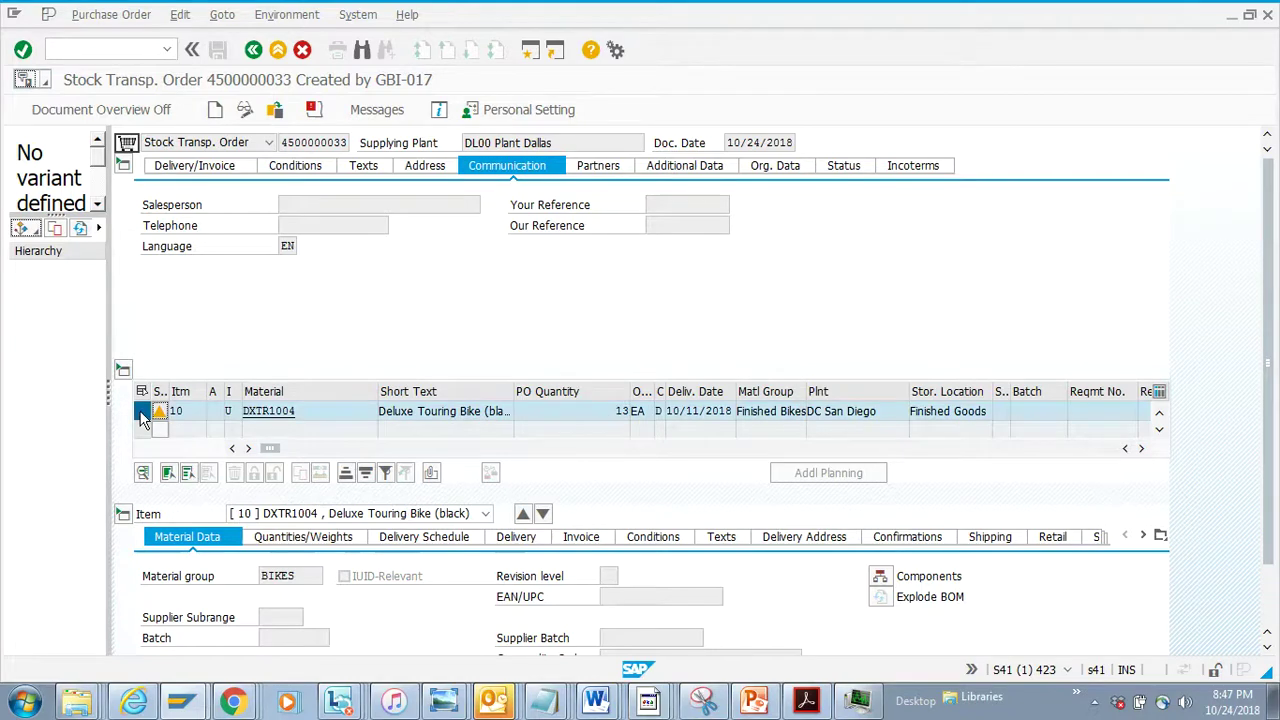
pyautogui.click(288, 16)
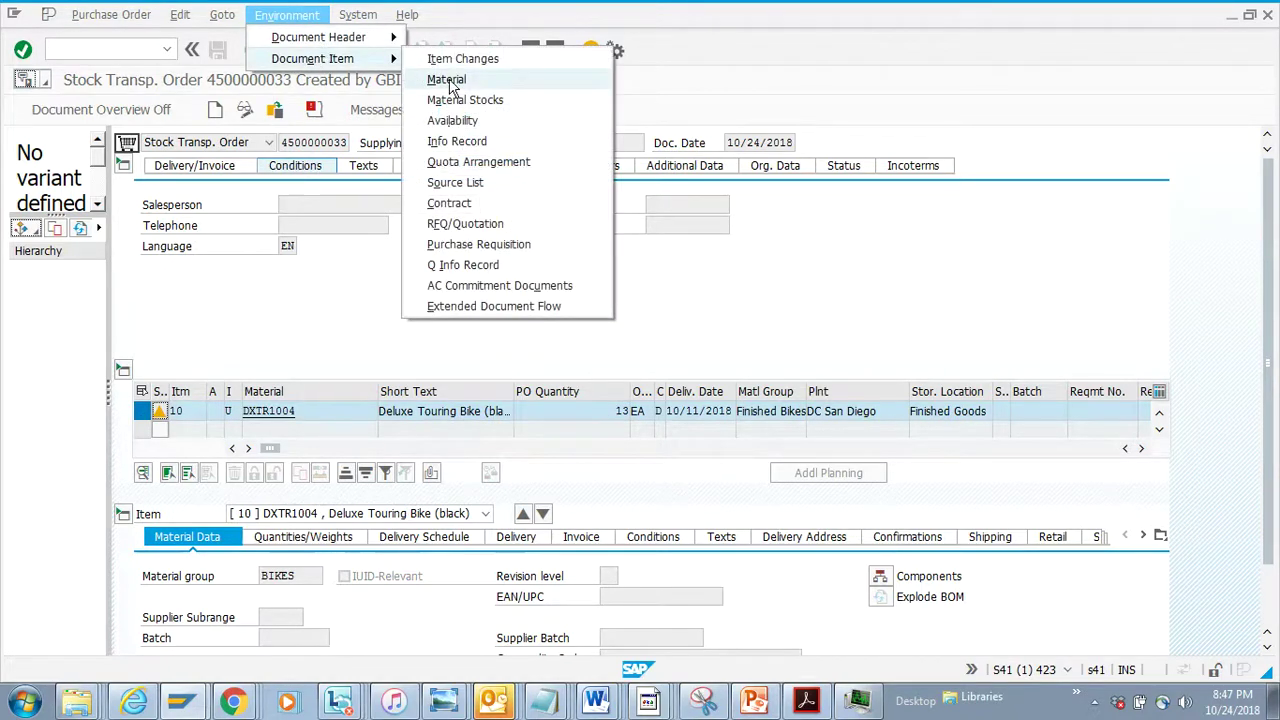
pyautogui.moveTo(312, 58)
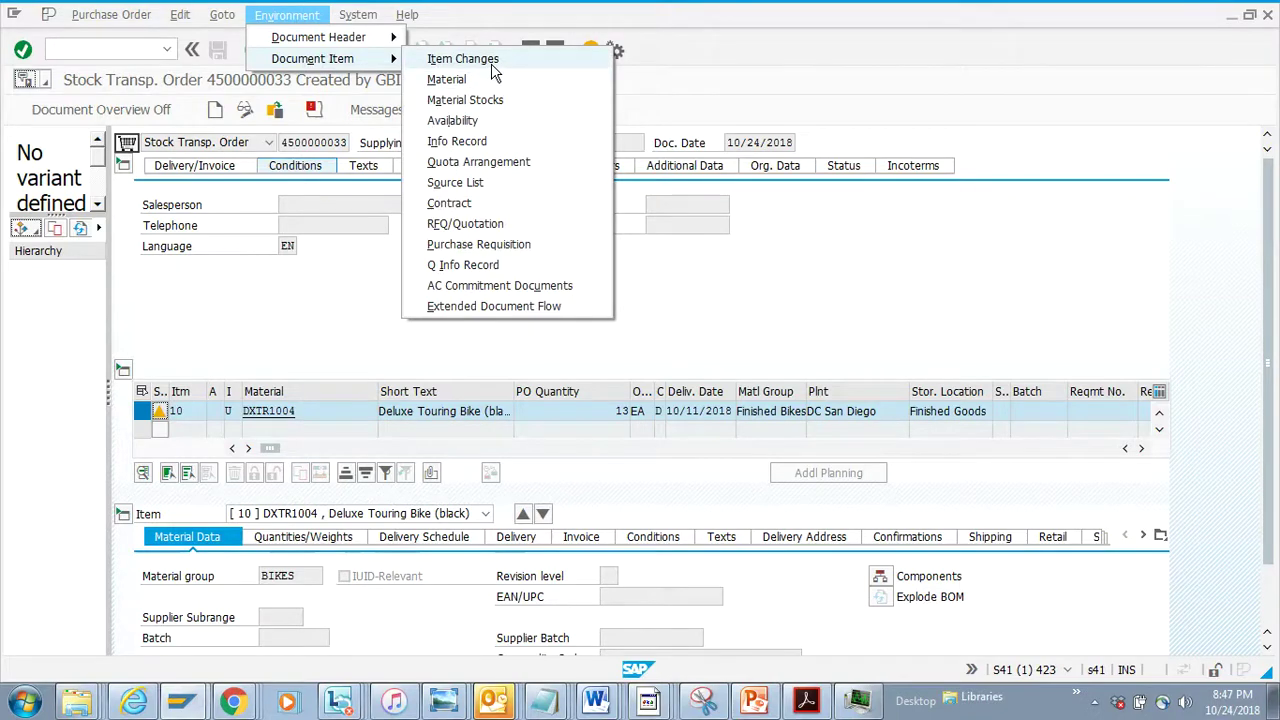
pyautogui.click(493, 62)
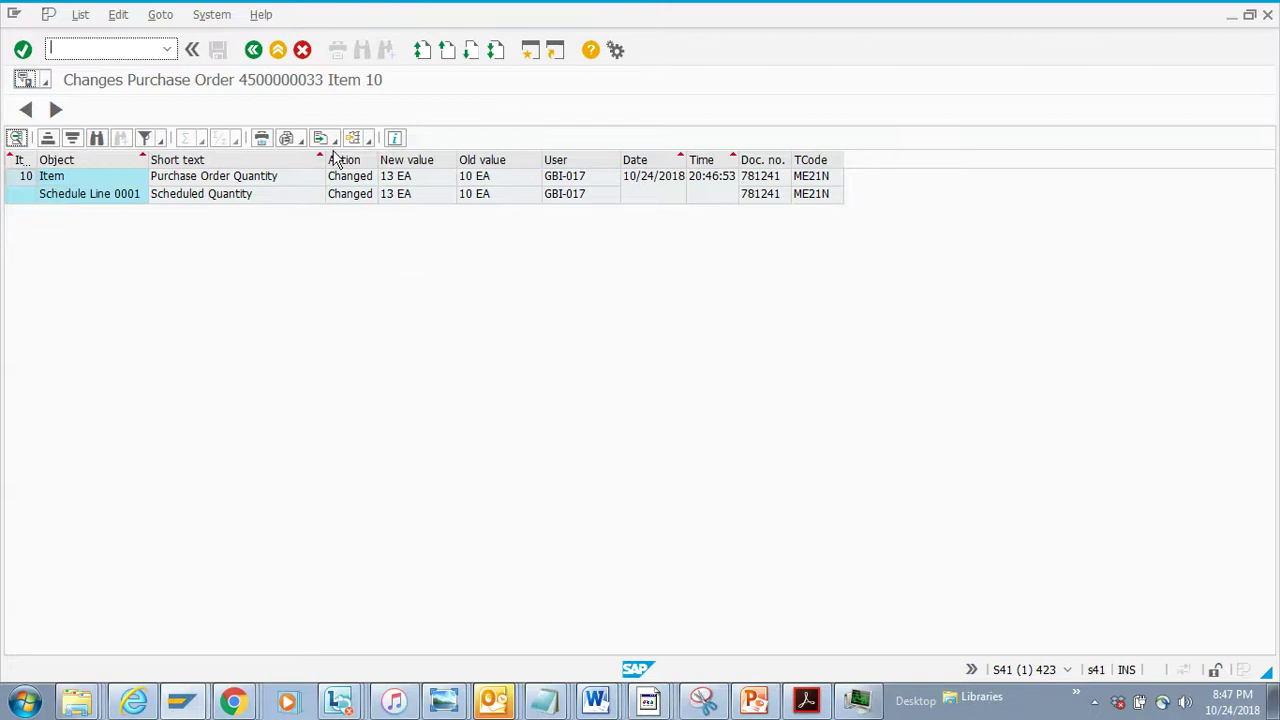
pyautogui.click(254, 50)
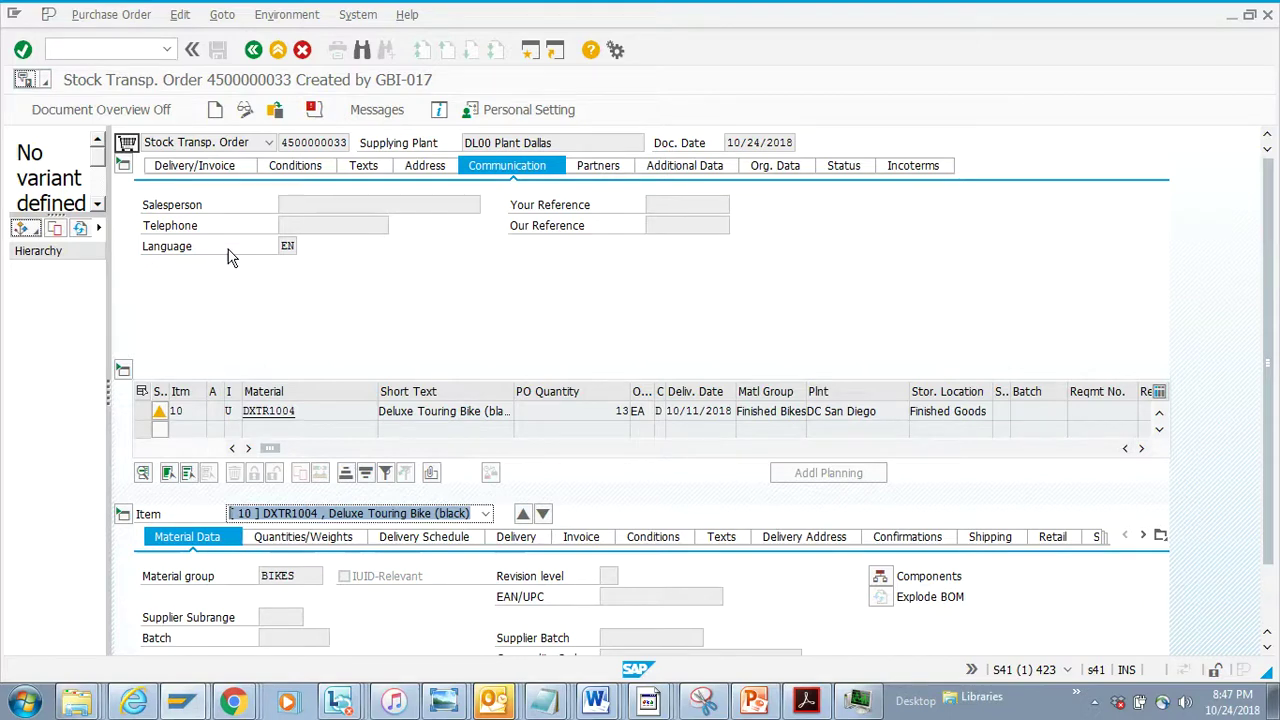
# Set personal PO header defaults: purchasing org GBI US and purchasing group North America.
pyautogui.click(529, 110)
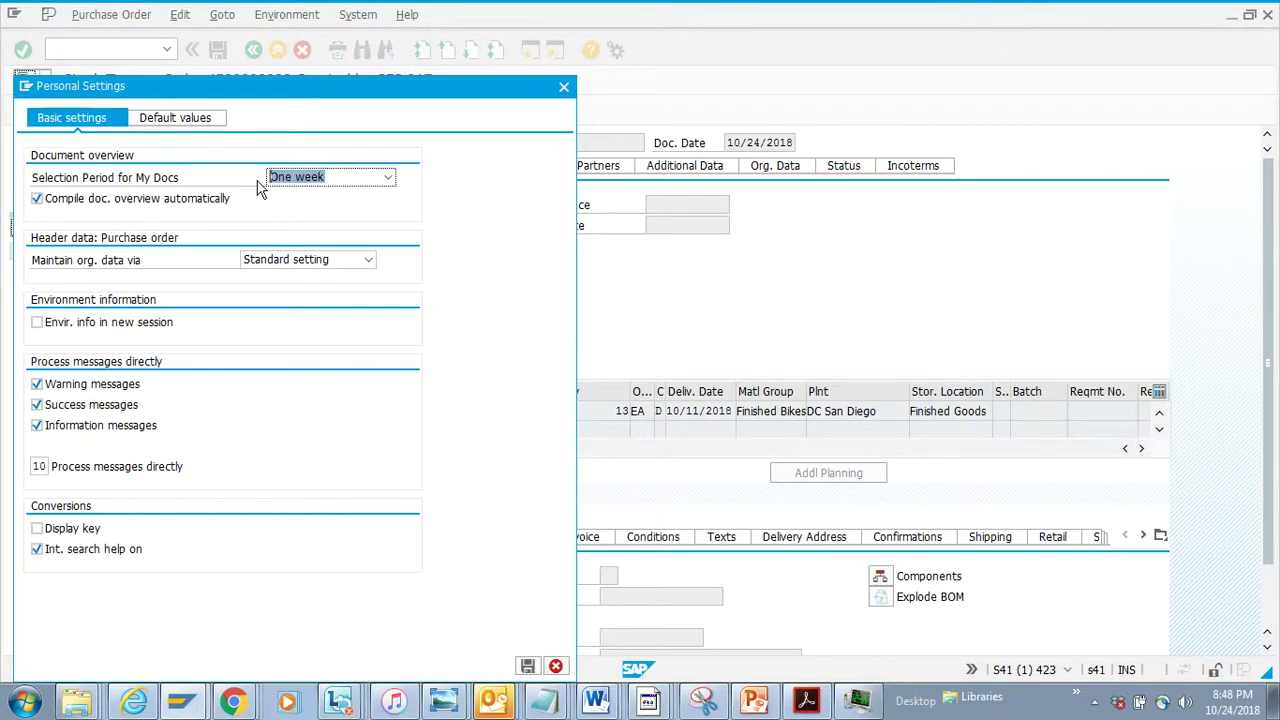
pyautogui.click(207, 119)
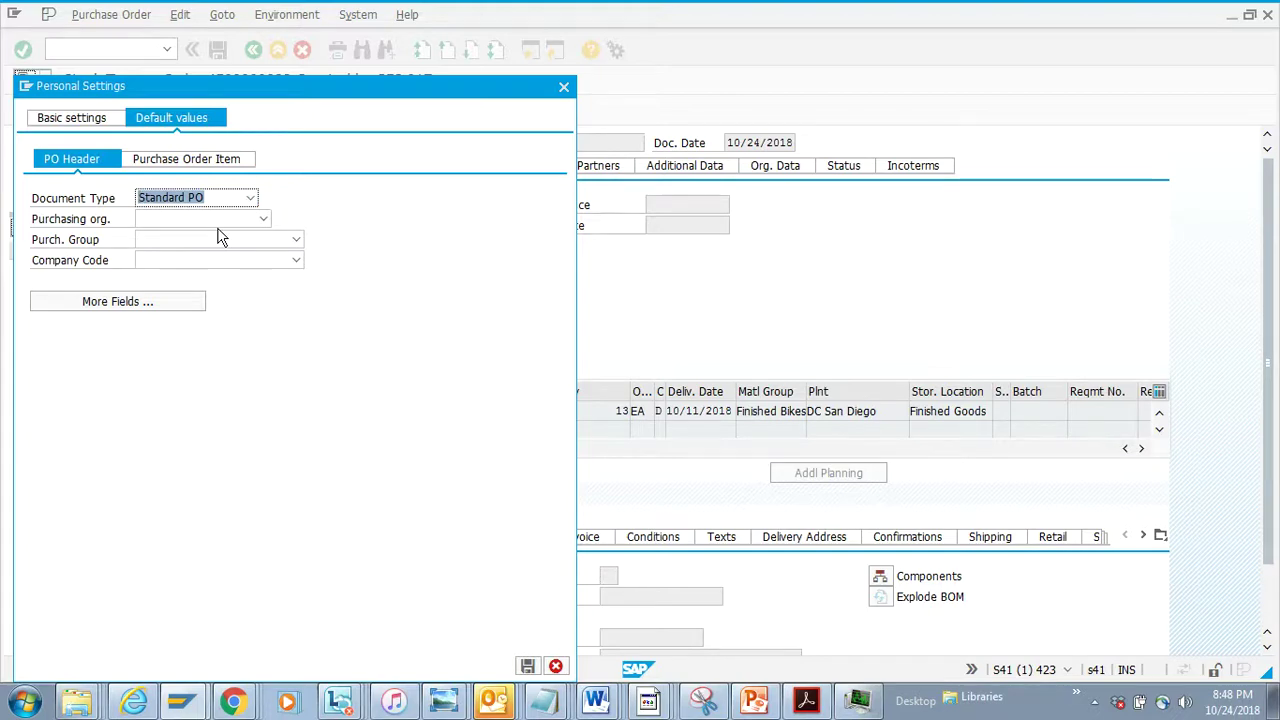
pyautogui.click(264, 219)
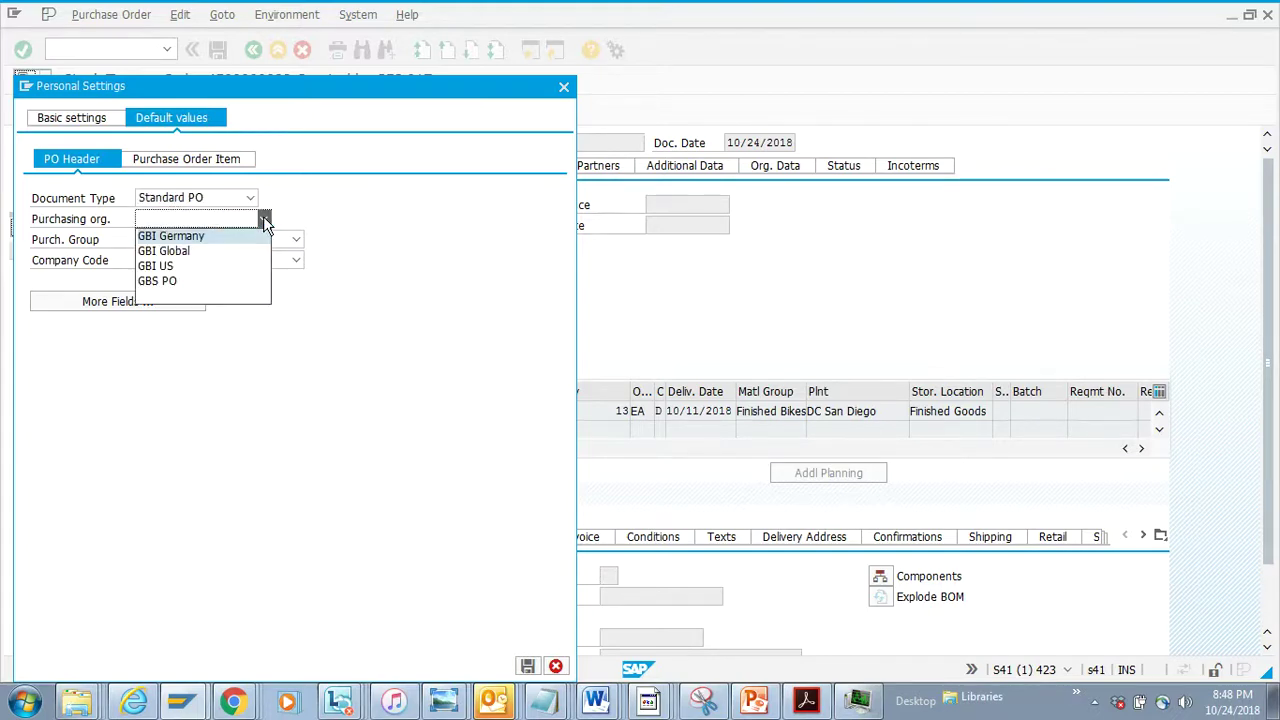
pyautogui.click(225, 266)
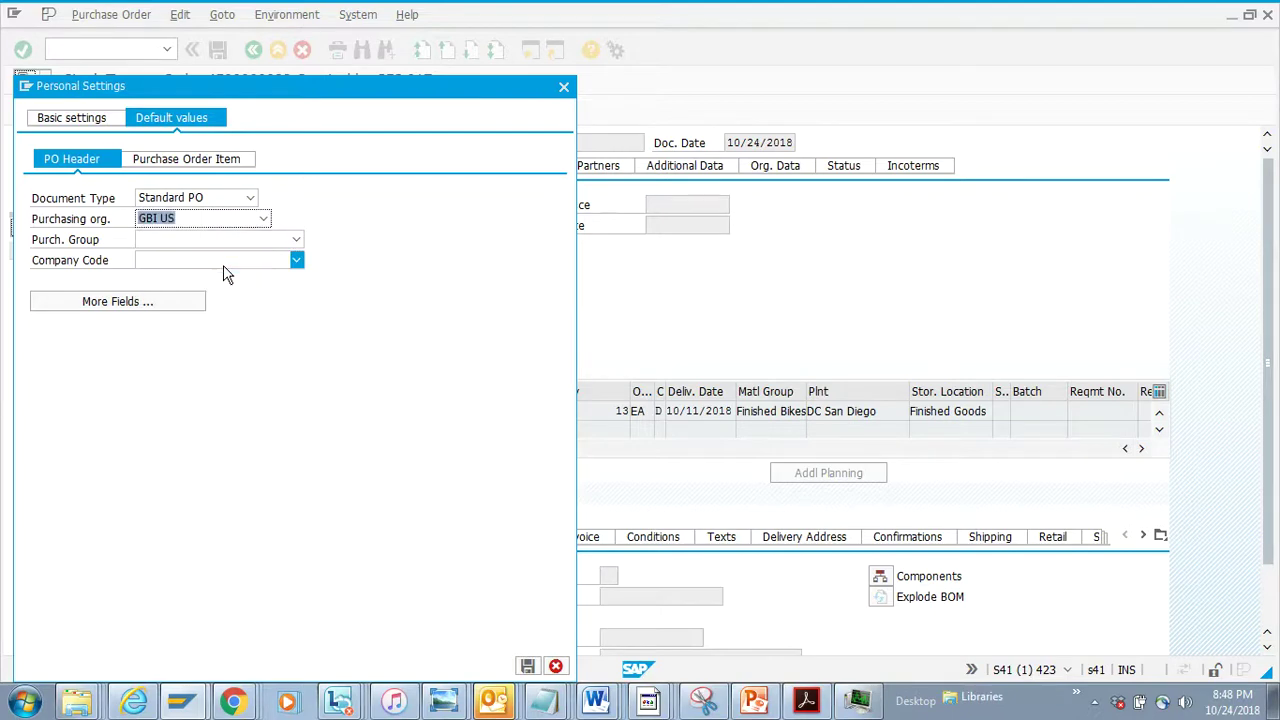
pyautogui.click(296, 240)
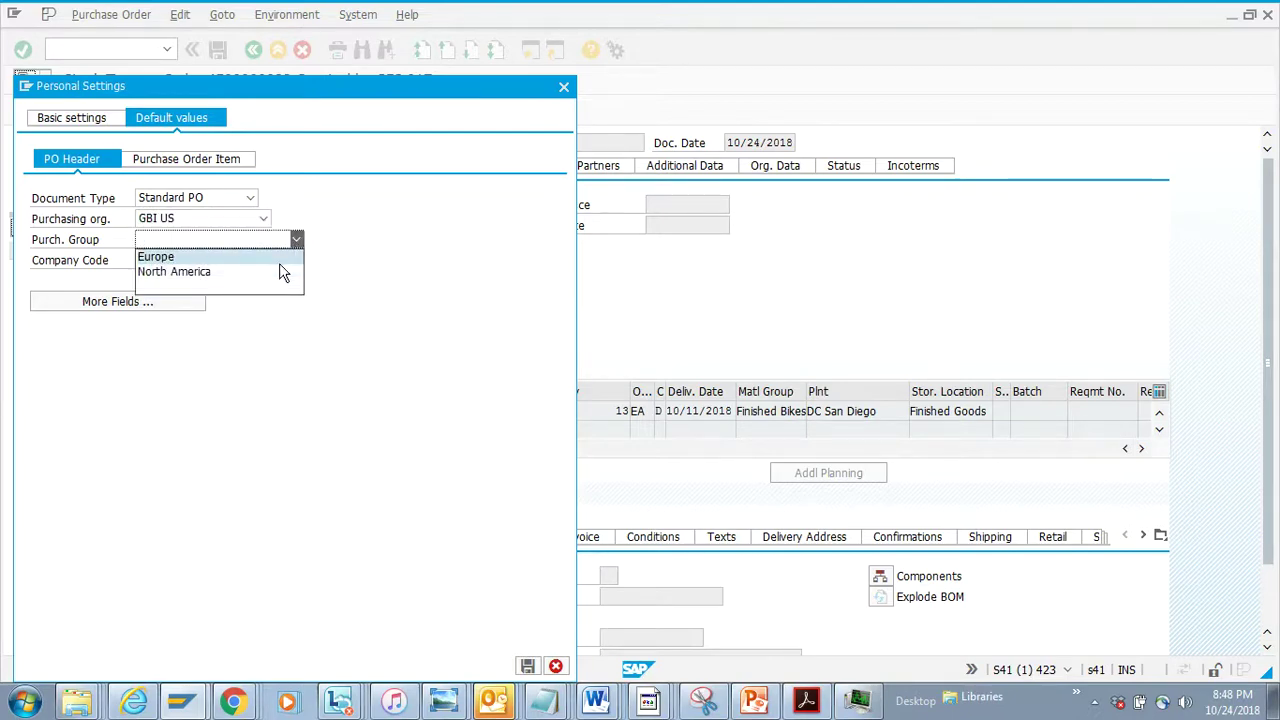
pyautogui.click(285, 260)
pyautogui.click(295, 242)
pyautogui.click(278, 272)
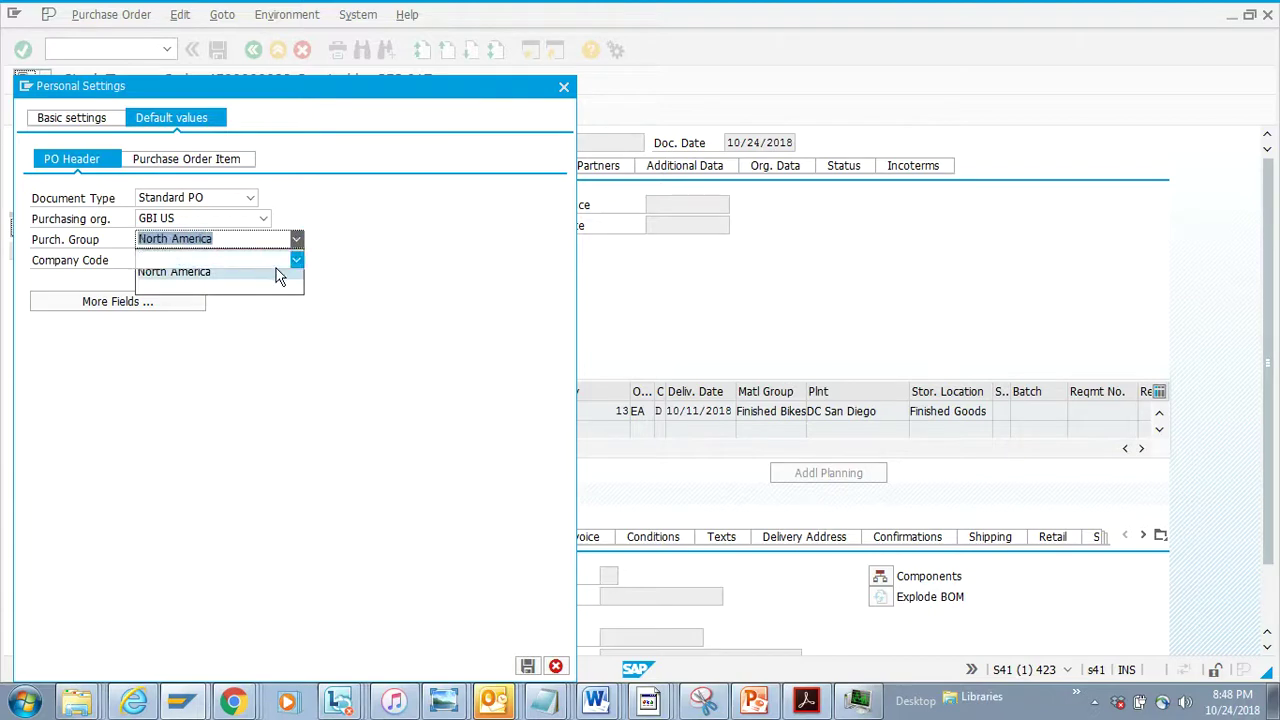
# Set default company code Global Bike Inc. and accept the More Fields layout.
pyautogui.click(297, 262)
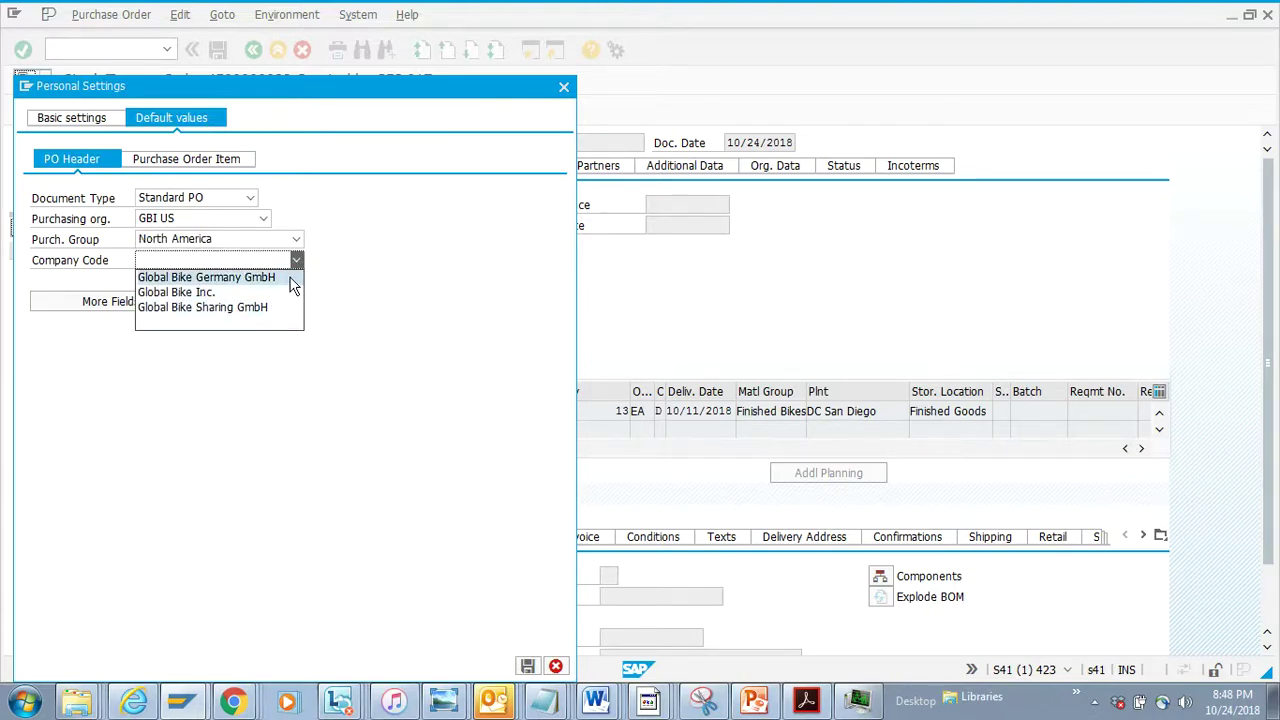
pyautogui.click(272, 294)
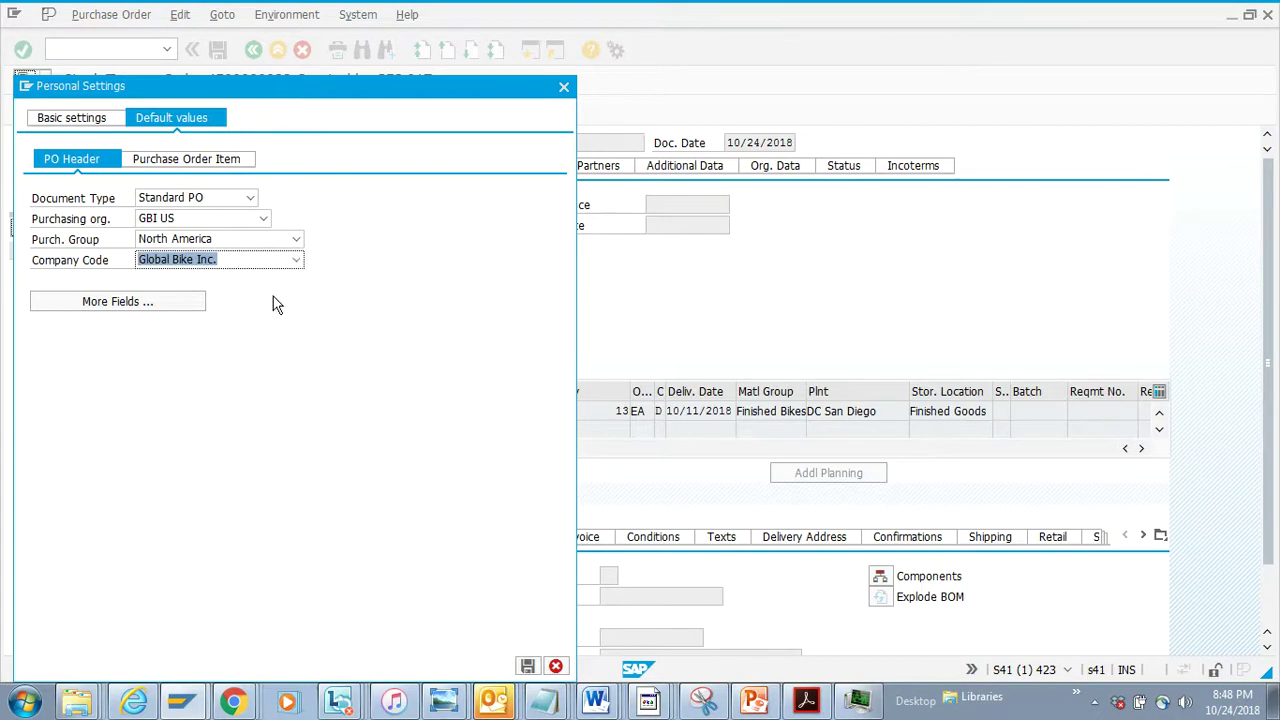
pyautogui.click(179, 298)
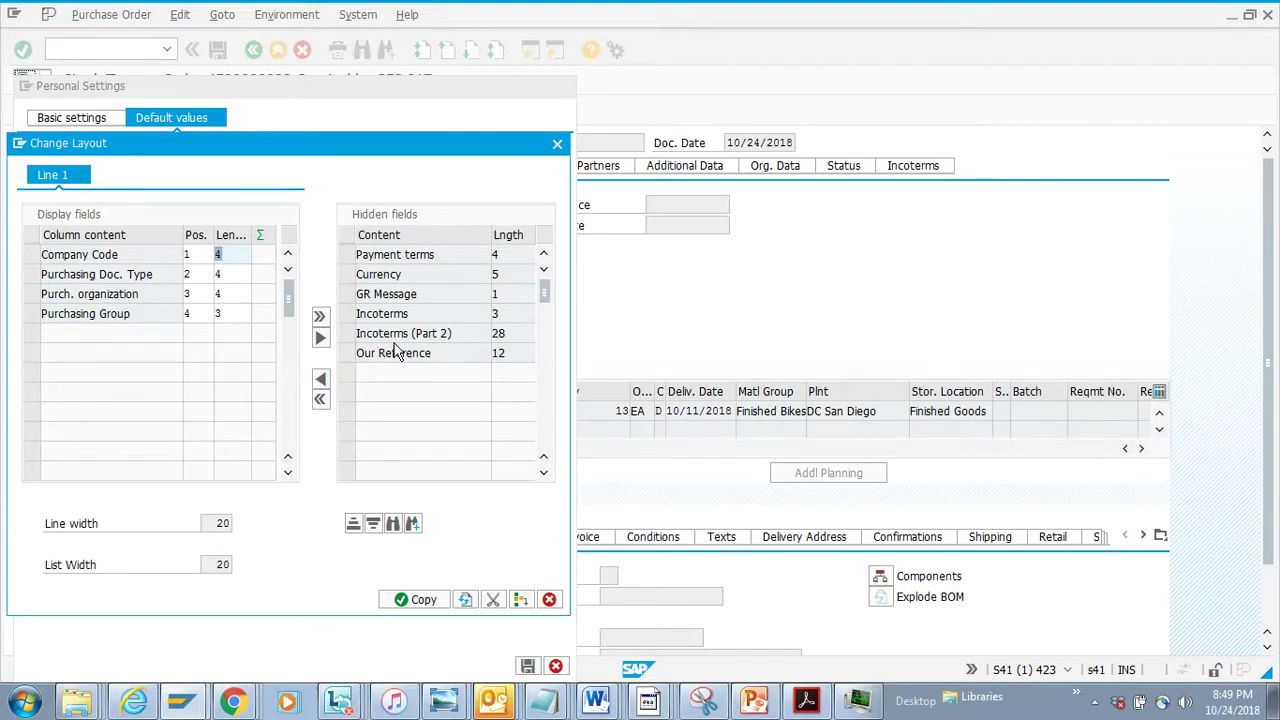
pyautogui.click(430, 603)
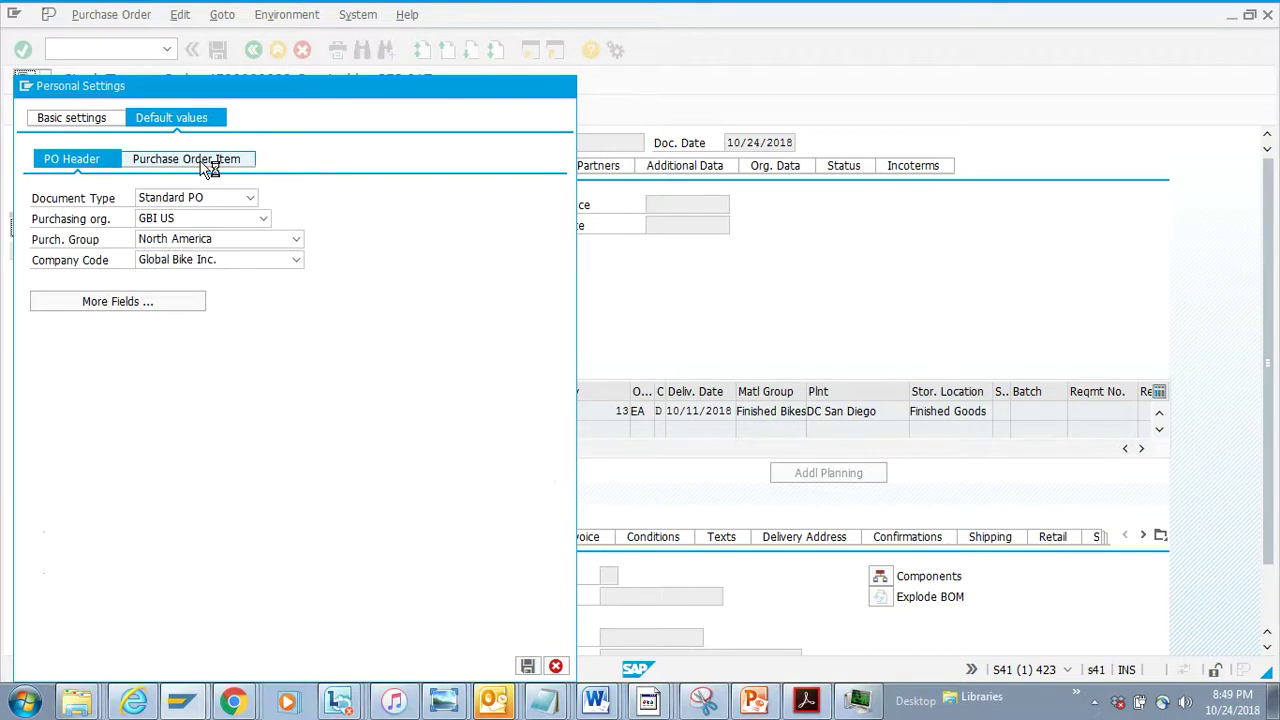
# View item-level defaults, cancel their field layout, and close Personal Settings.
pyautogui.click(206, 162)
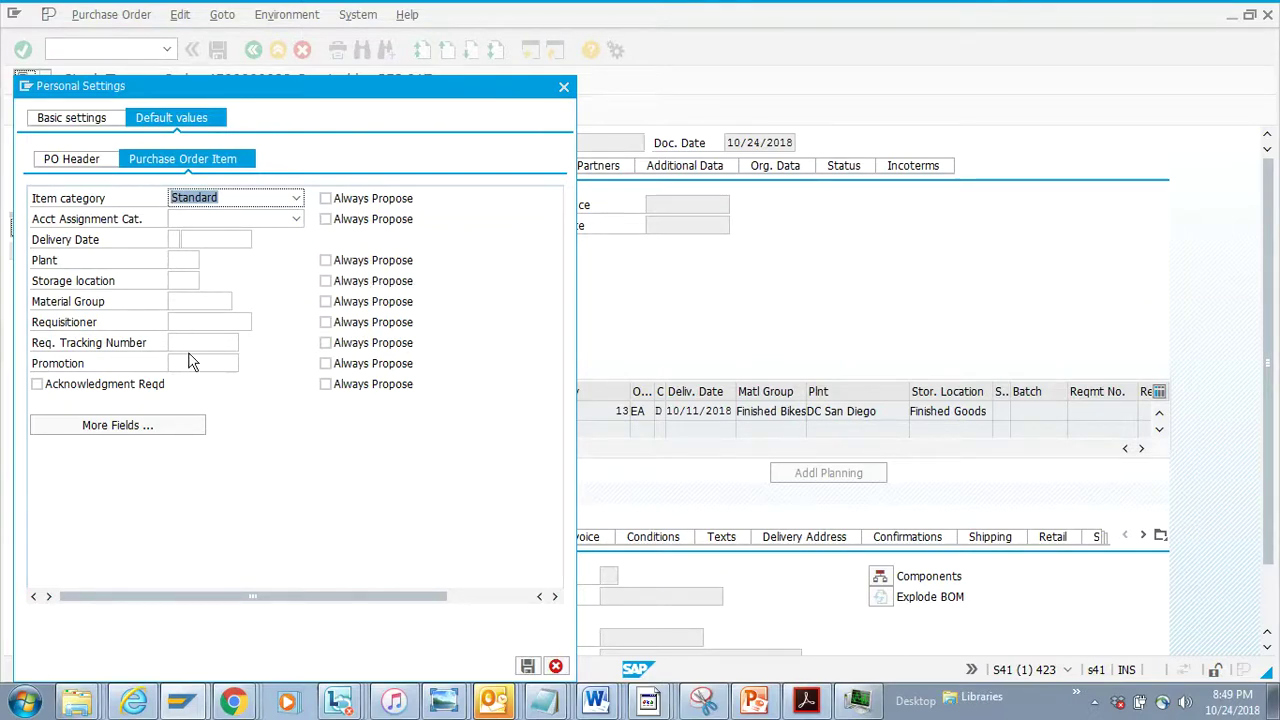
pyautogui.click(163, 428)
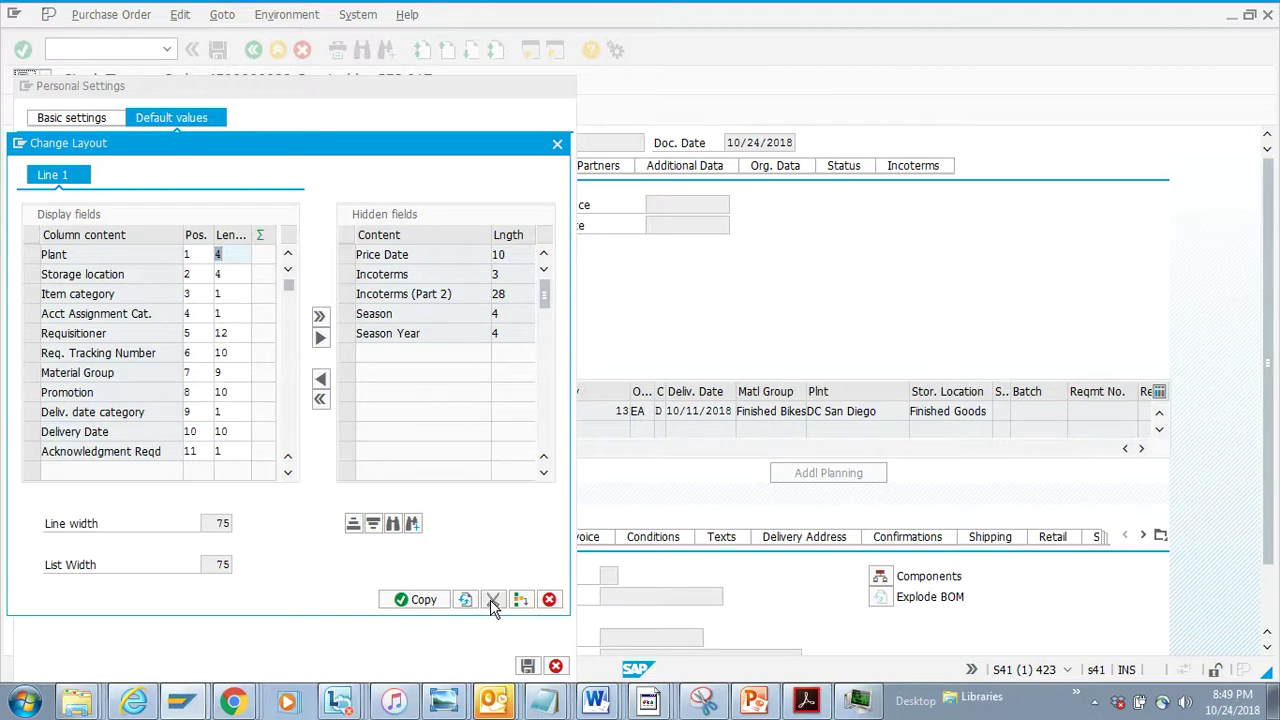
pyautogui.click(557, 145)
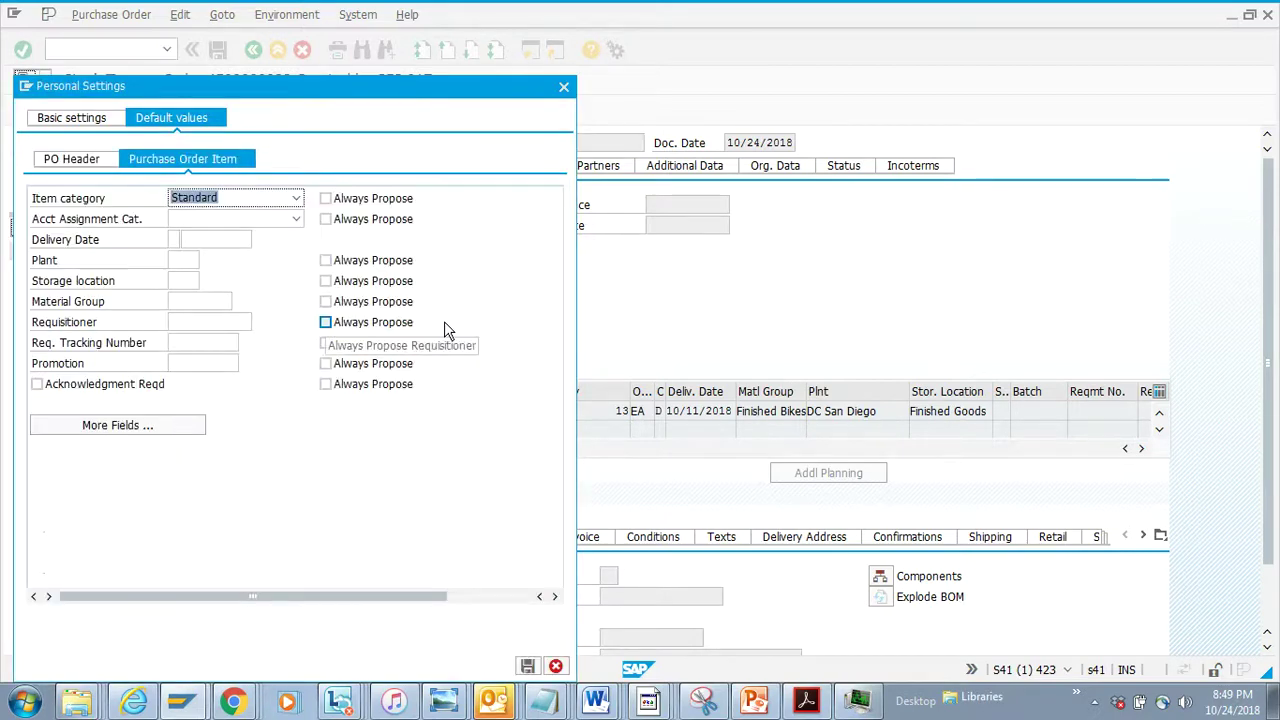
pyautogui.click(562, 86)
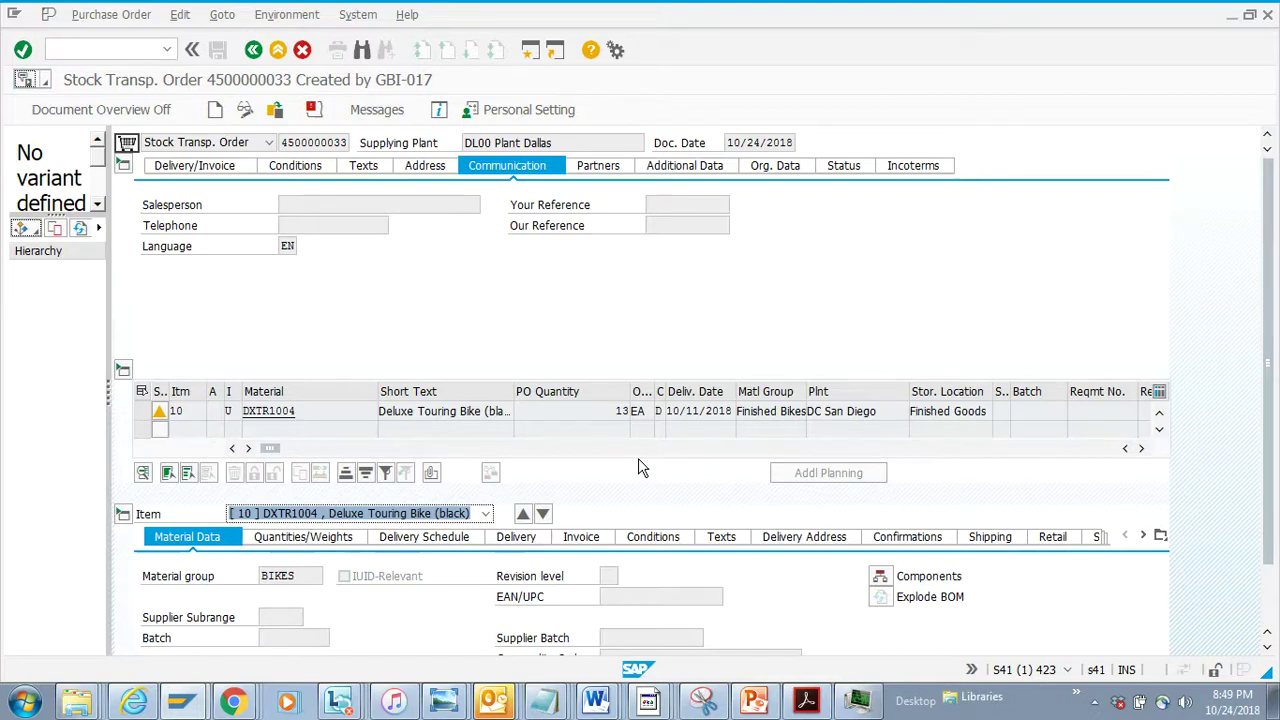
pyautogui.click(250, 113)
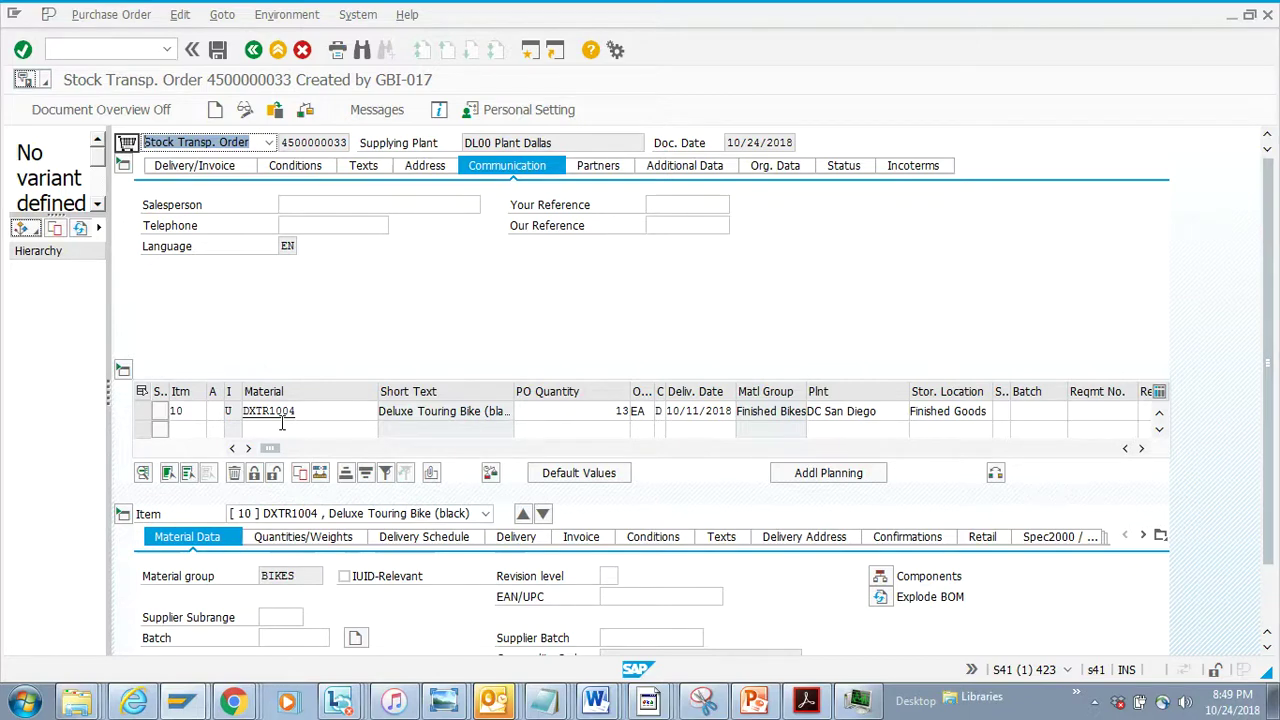
pyautogui.click(1160, 537)
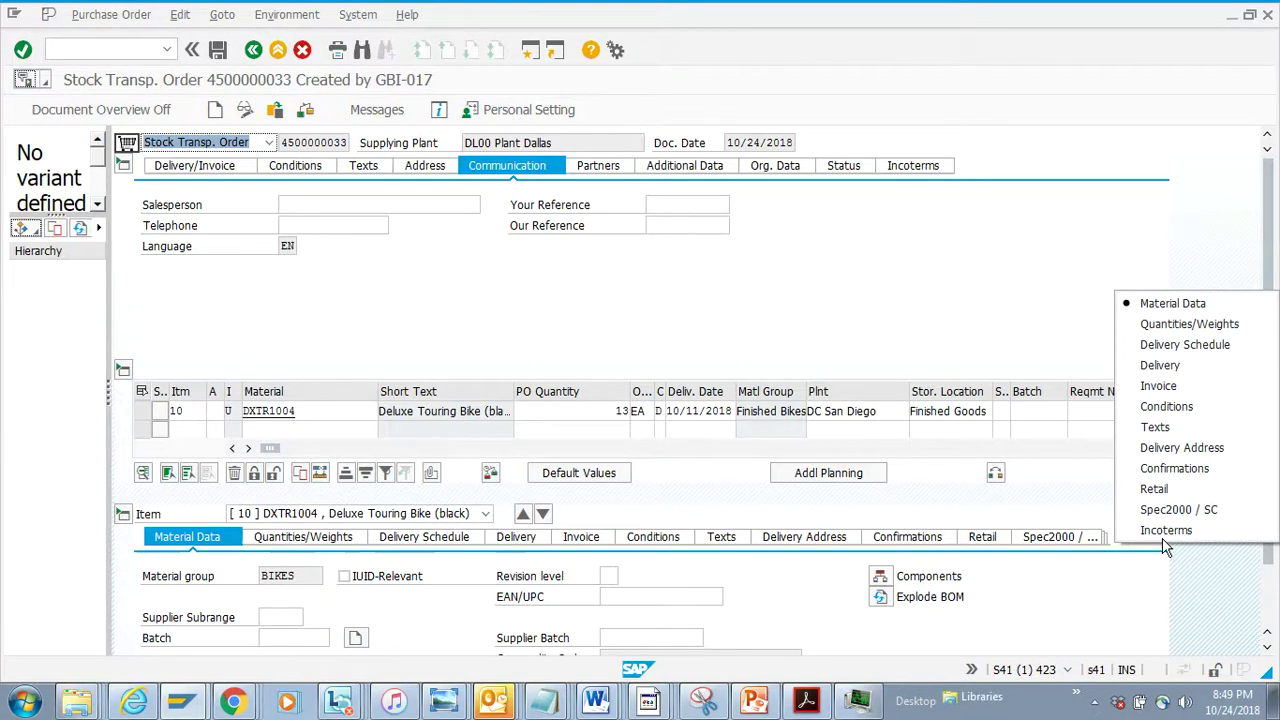
pyautogui.click(279, 411)
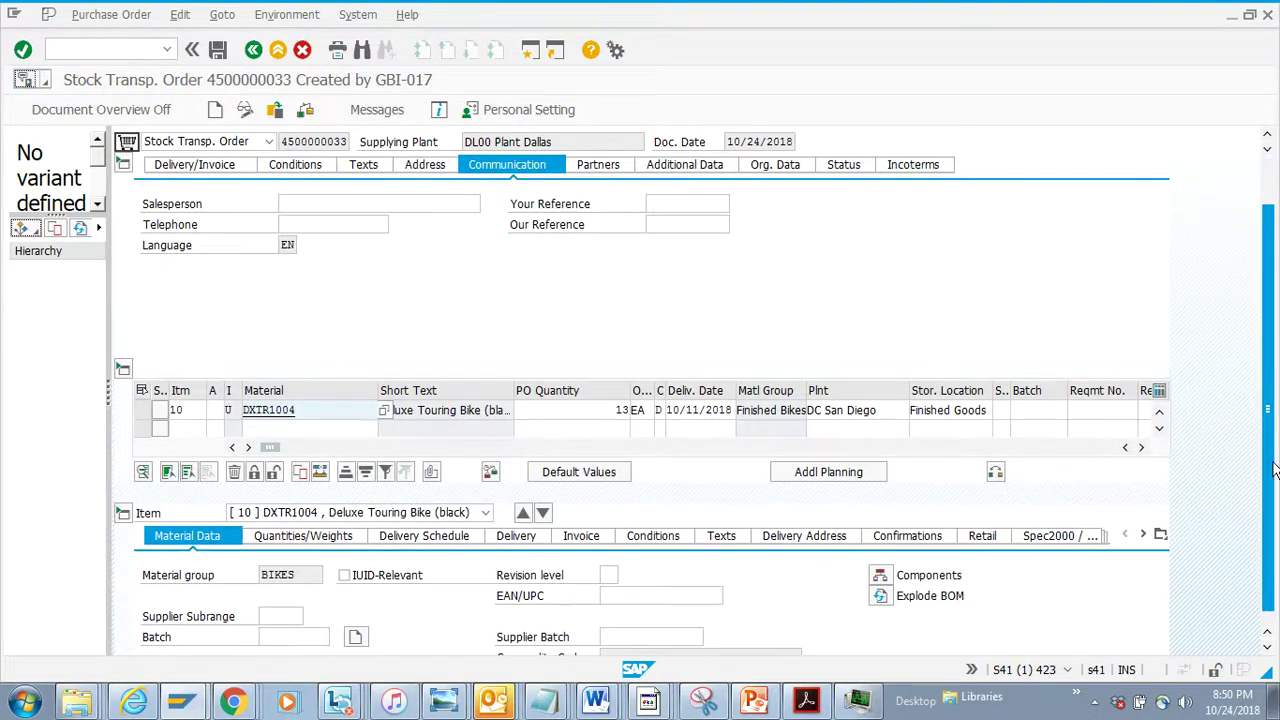
pyautogui.moveTo(1270, 430); pyautogui.dragTo(1272, 480)
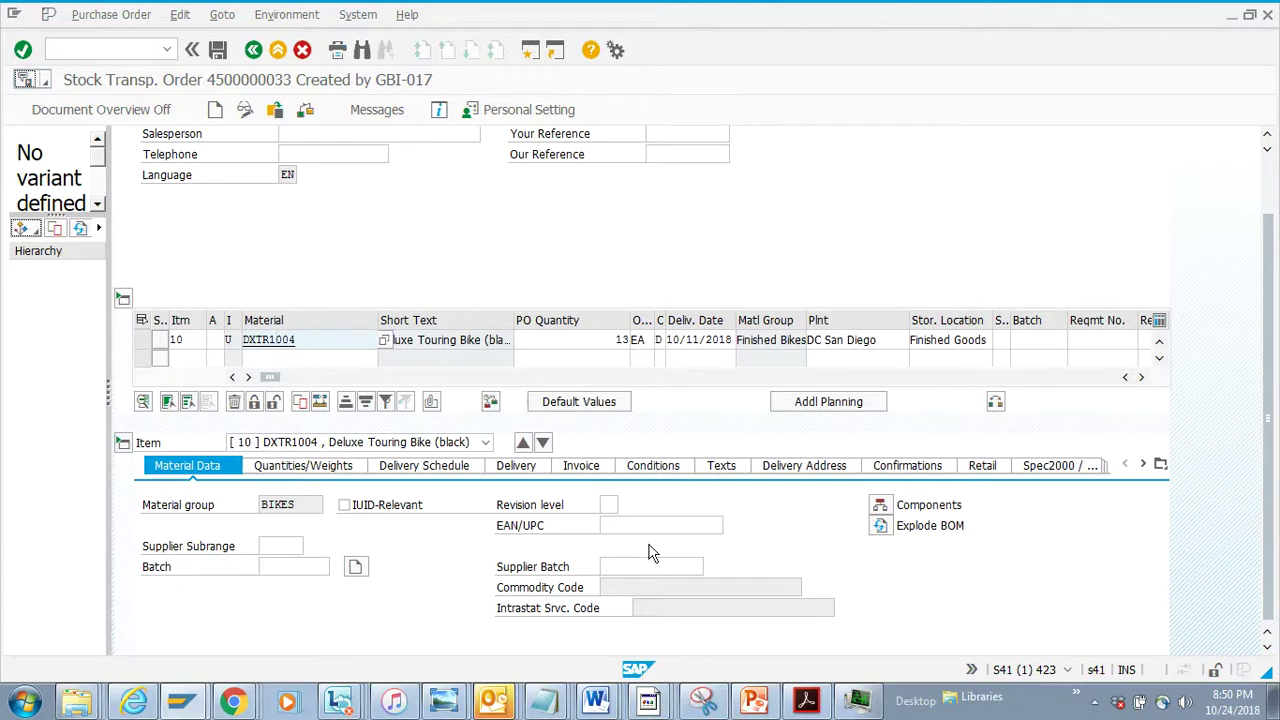
pyautogui.click(580, 466)
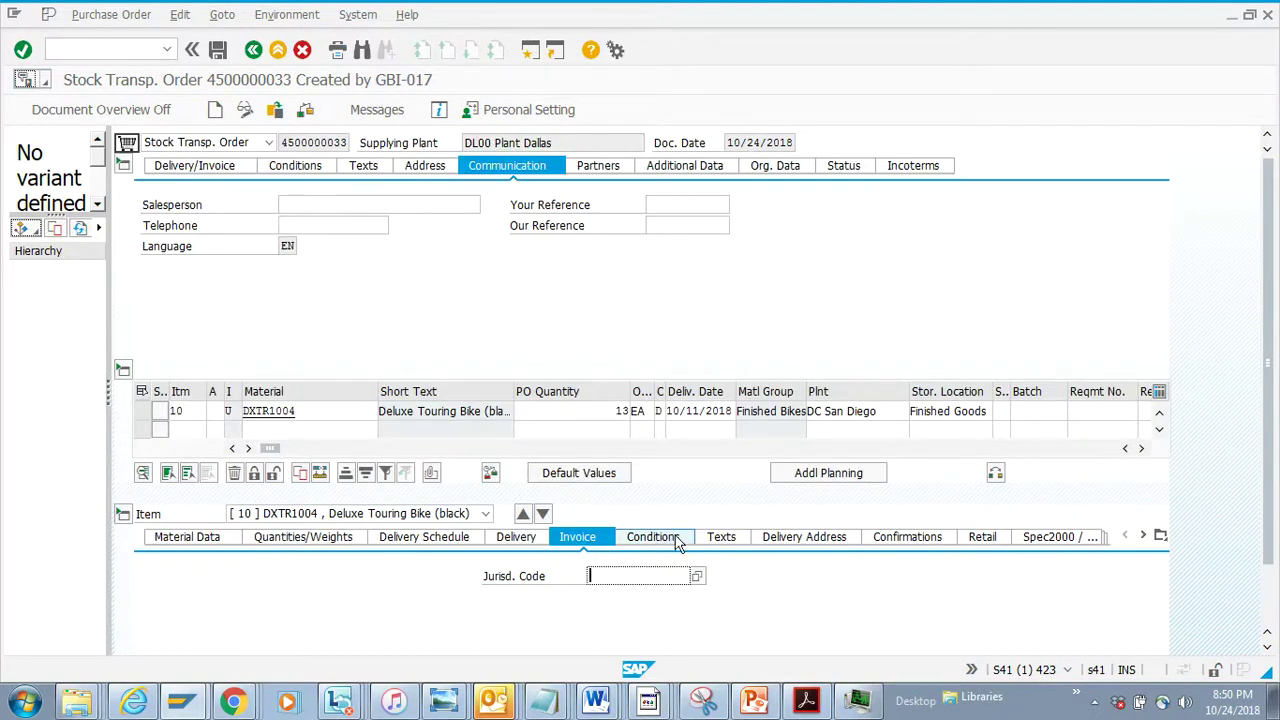
pyautogui.click(677, 540)
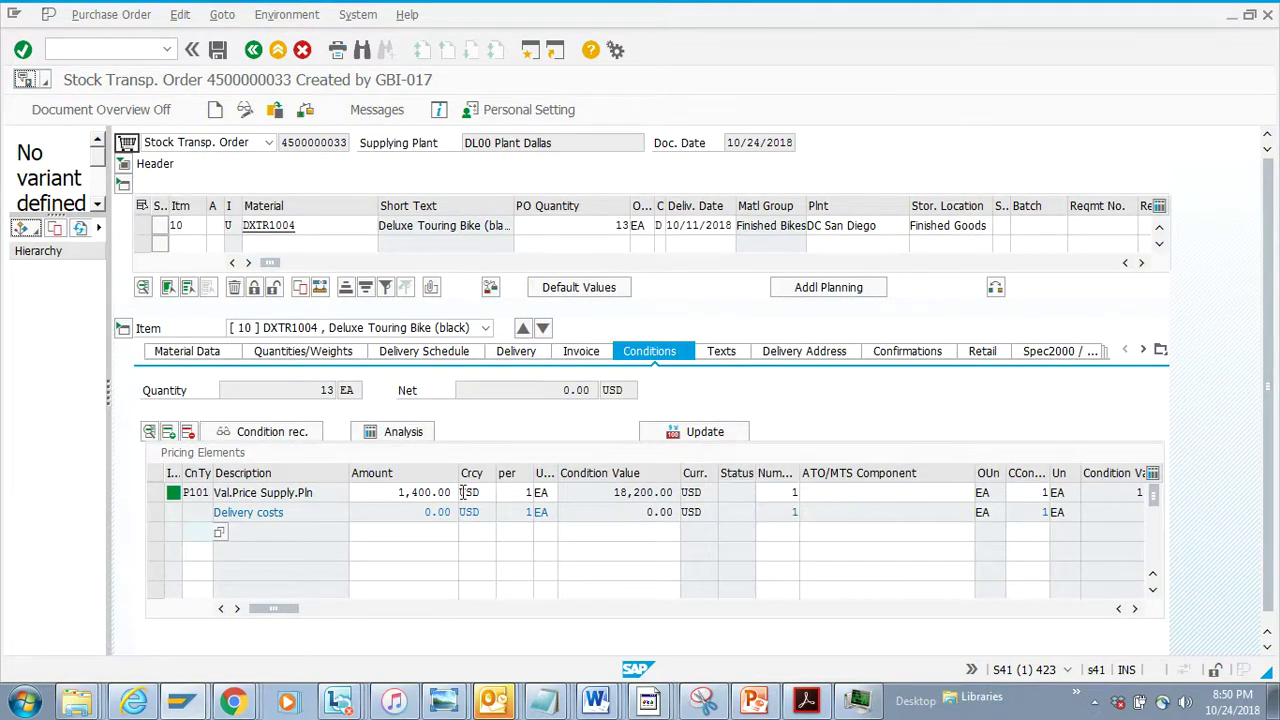
# Change item 10's P101 amount to 1,500 USD, giving 19,500 USD, and save.
pyautogui.click(415, 493)
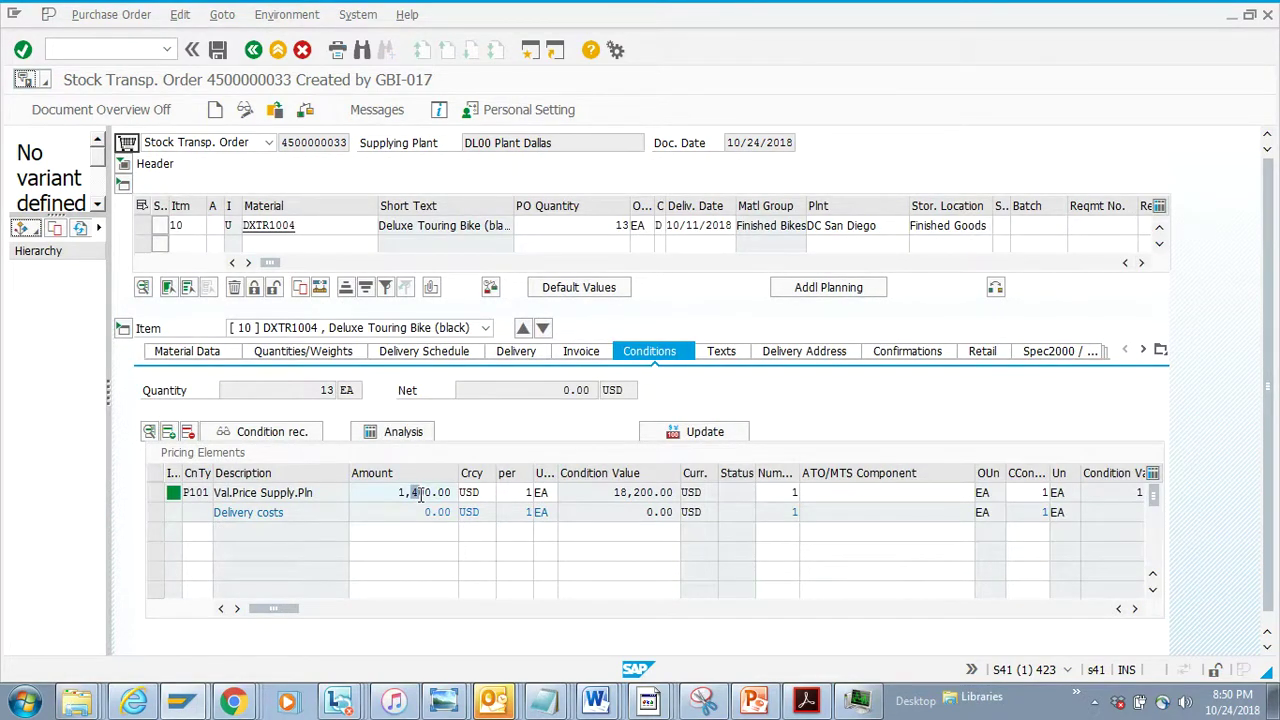
pyautogui.press('Return')
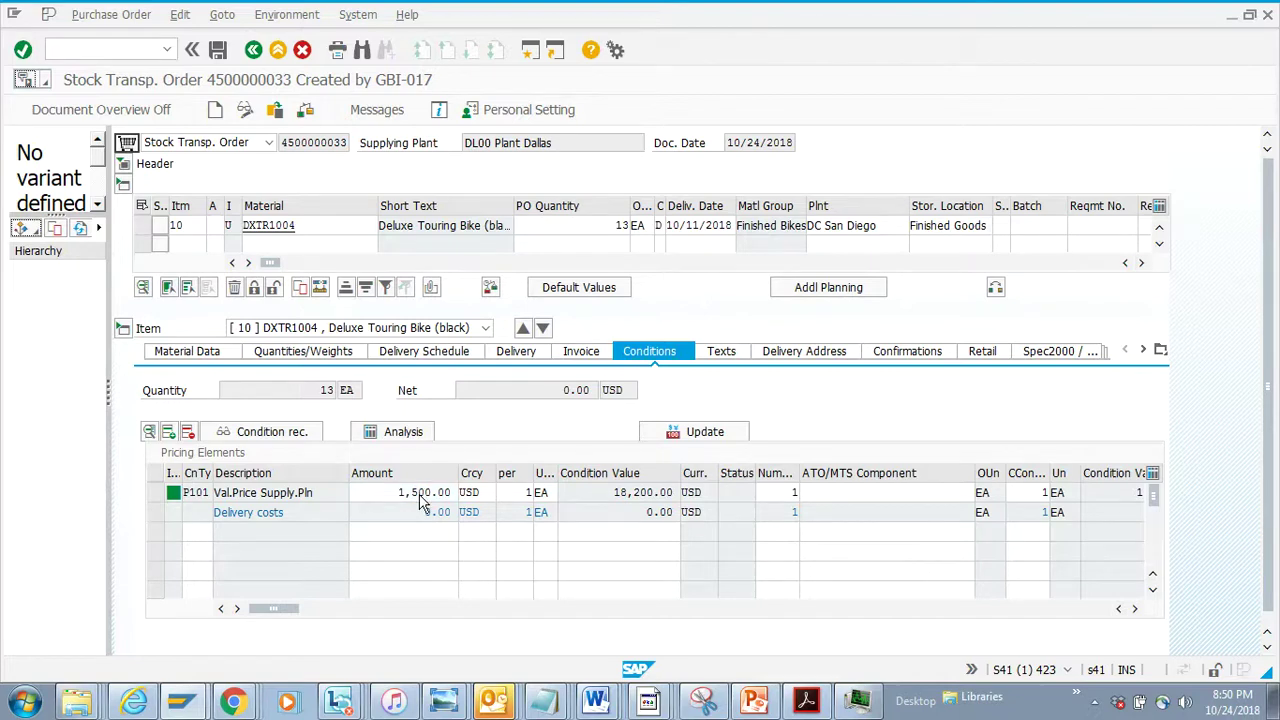
pyautogui.click(218, 50)
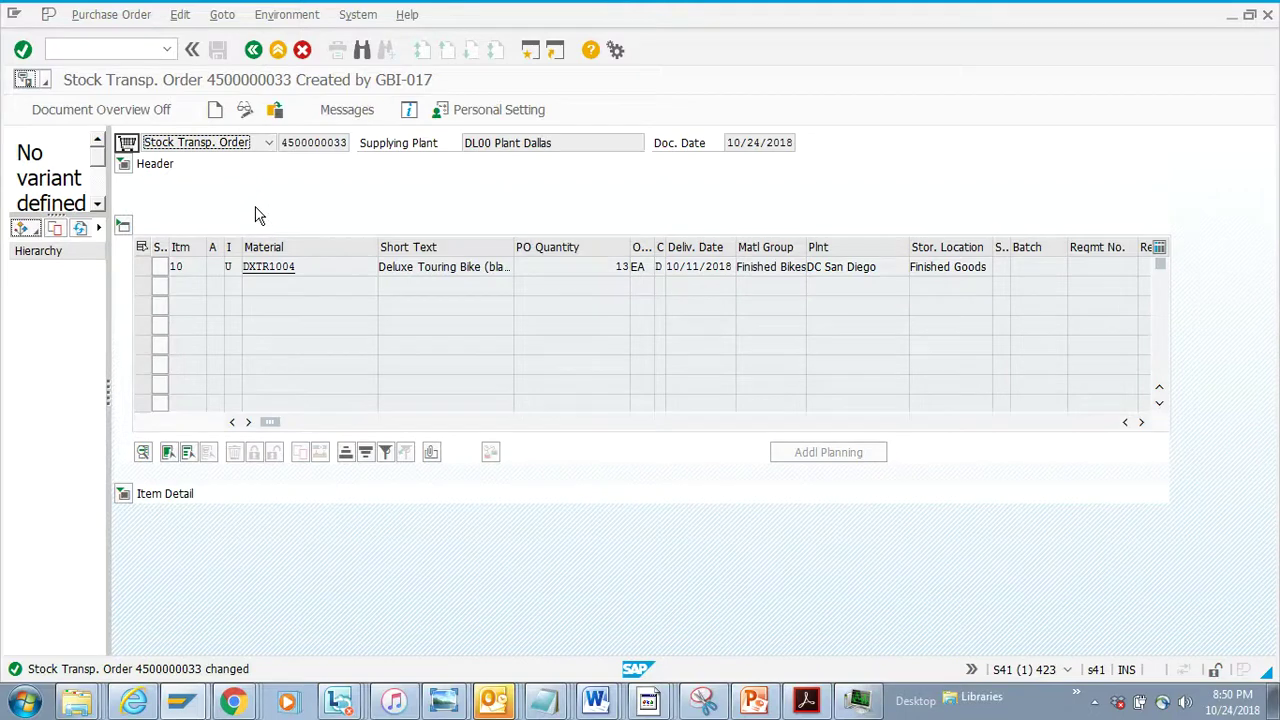
# Review item 10's change history showing quantity changed from 10 to 13 EA.
pyautogui.click(143, 266)
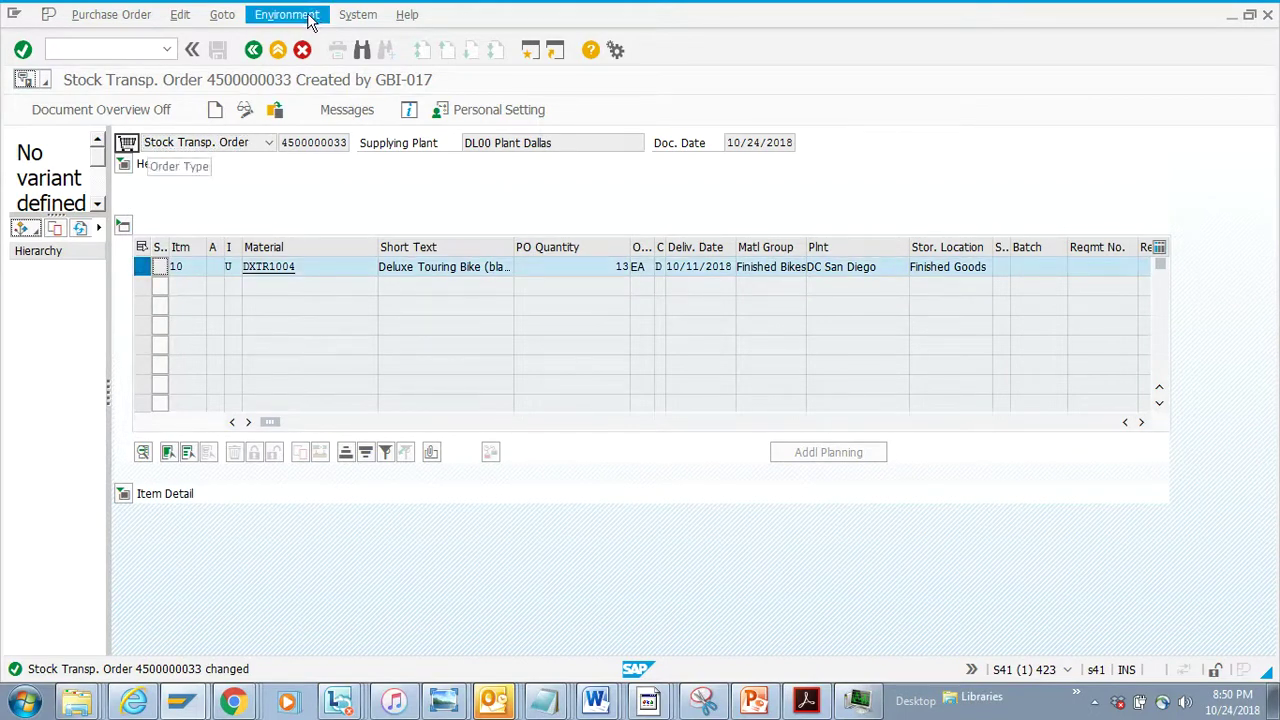
pyautogui.click(309, 18)
pyautogui.moveTo(312, 58)
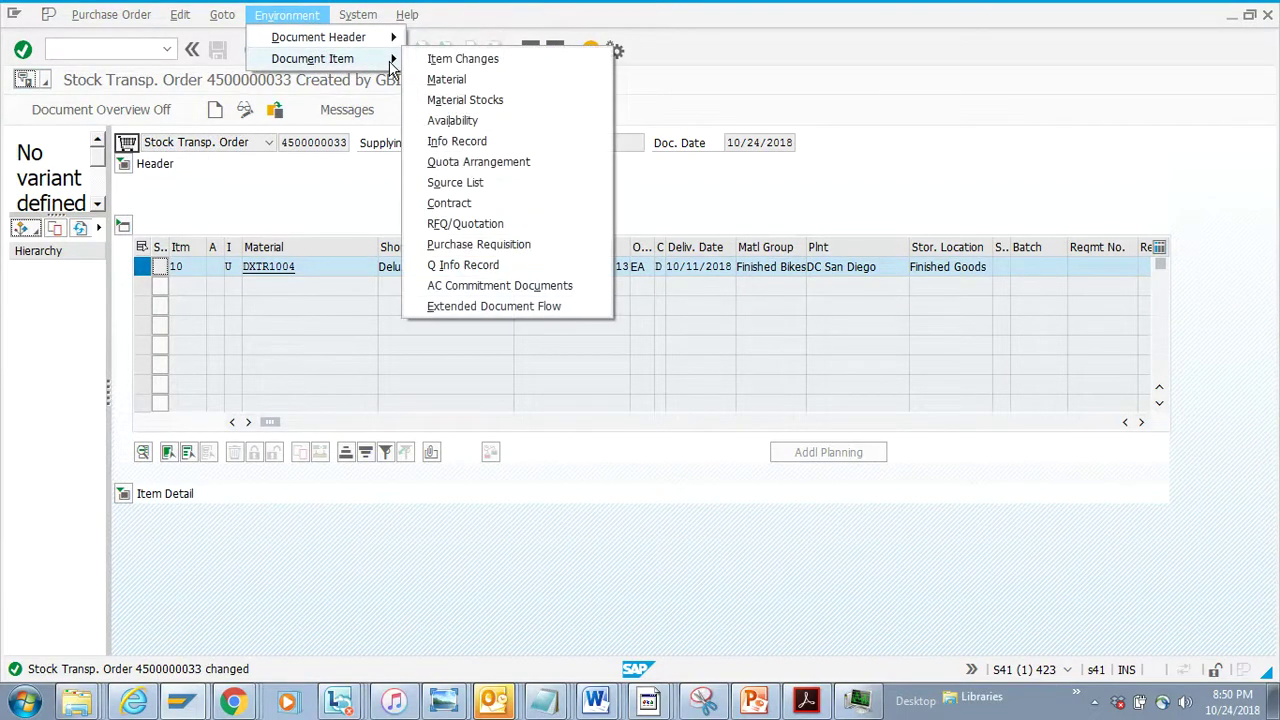
pyautogui.click(505, 60)
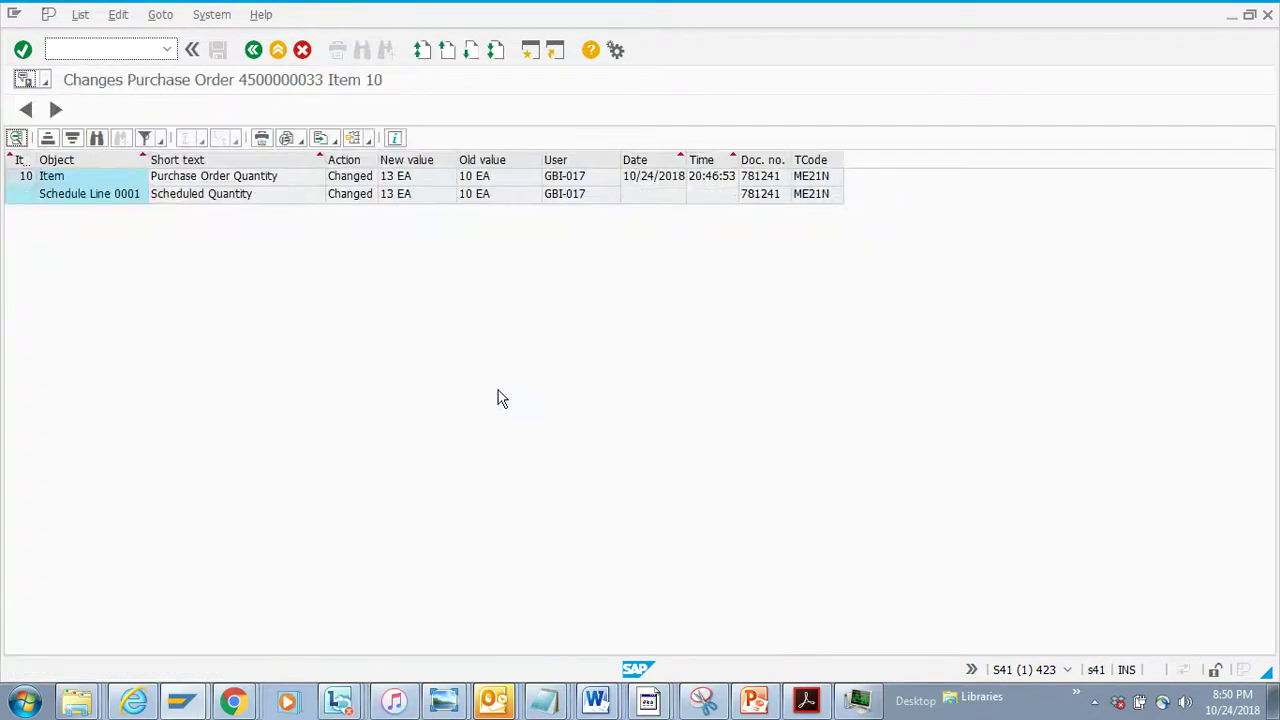
pyautogui.click(253, 49)
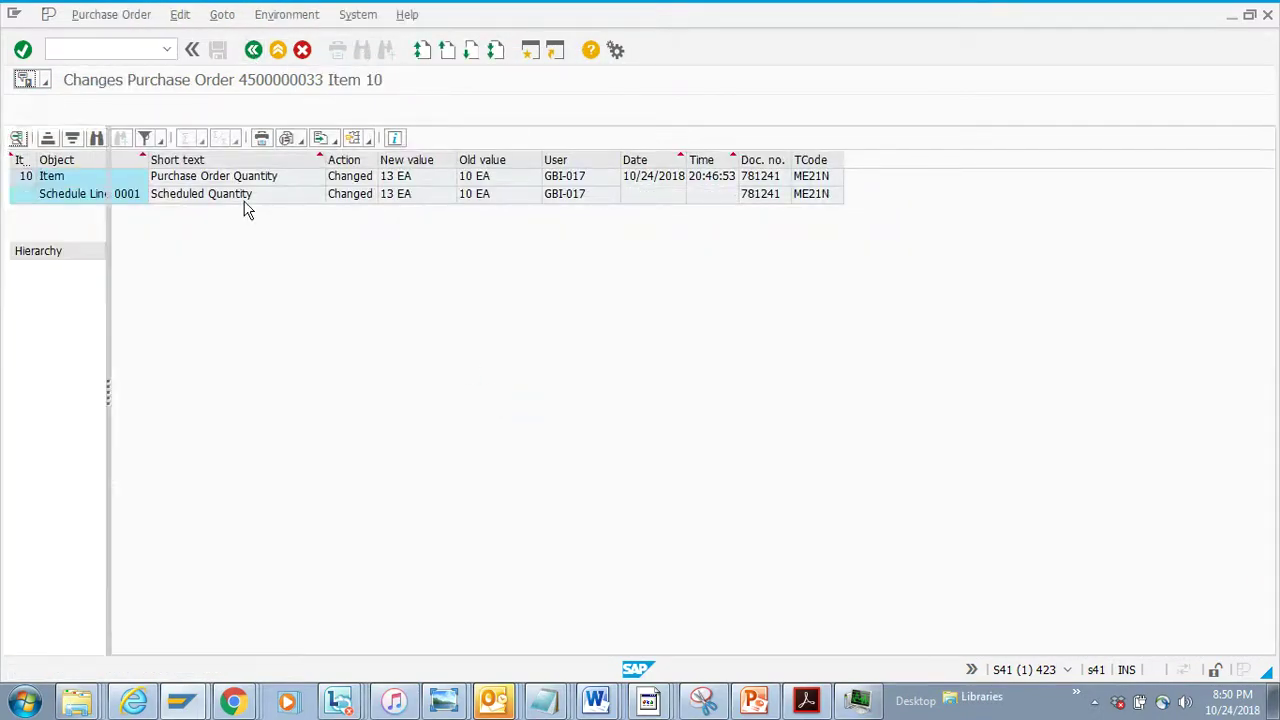
pyautogui.click(253, 49)
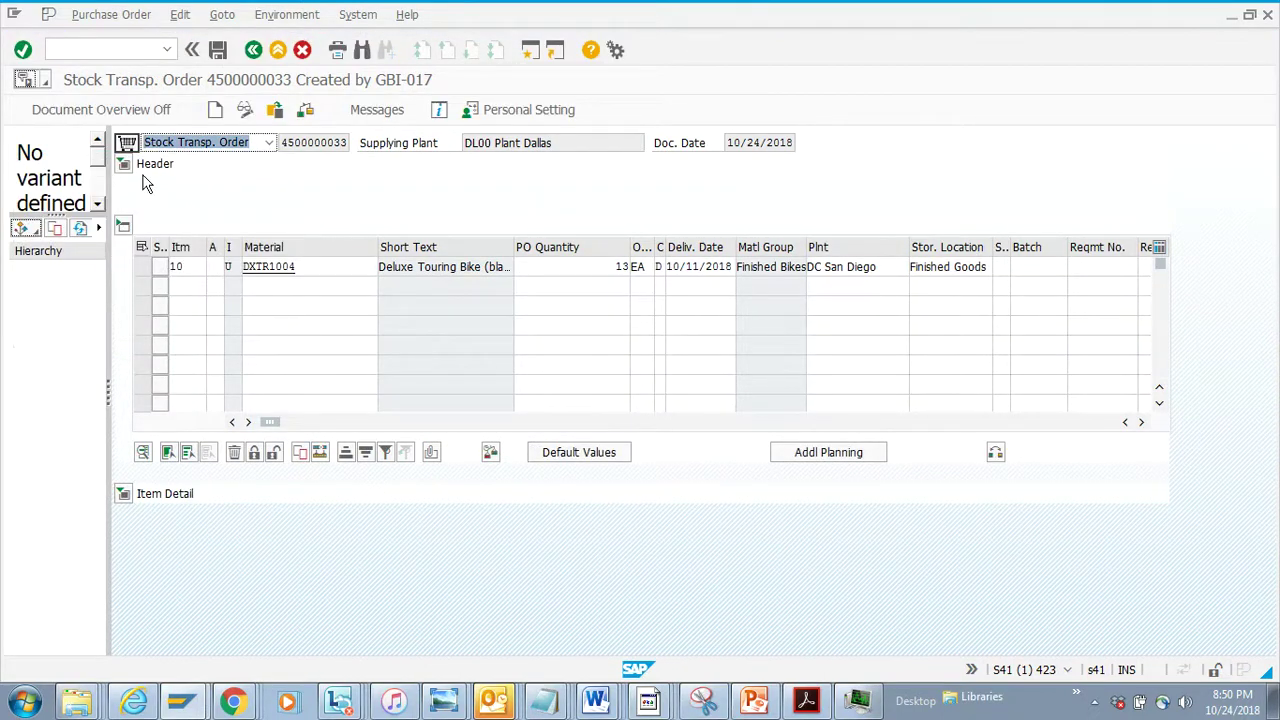
# Show the header conditions and confirm the header change log is empty.
pyautogui.click(123, 164)
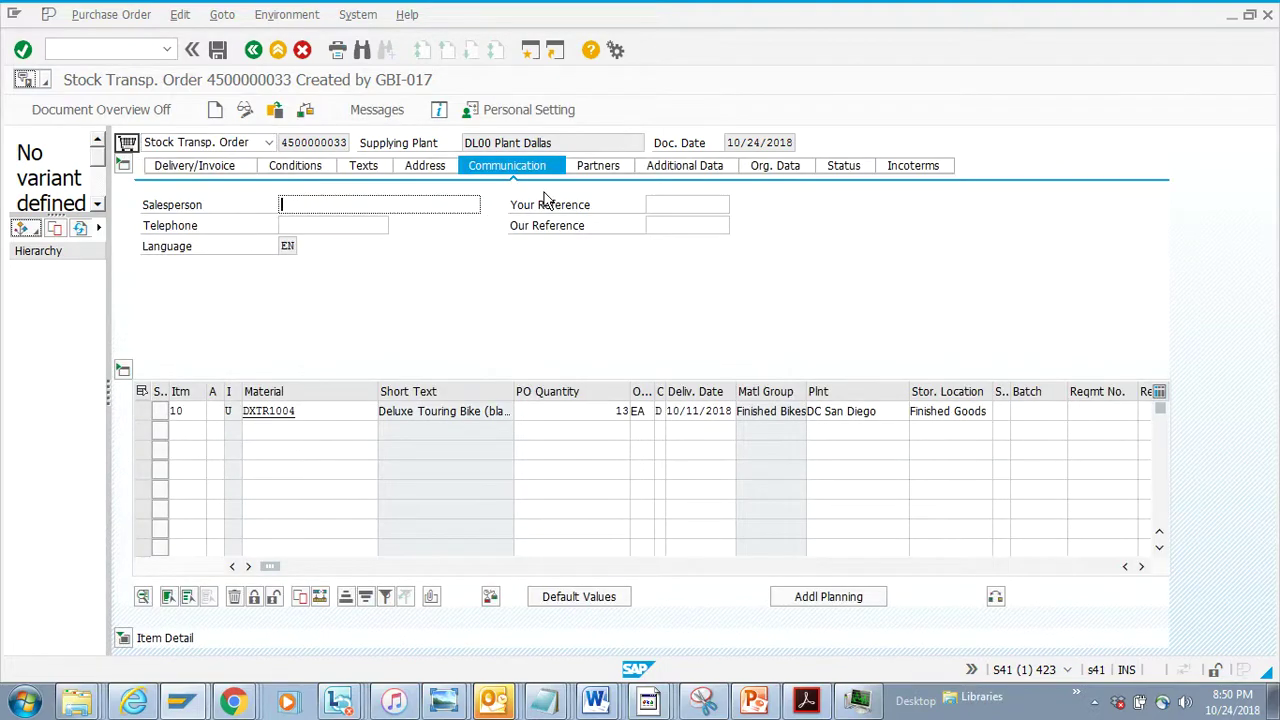
pyautogui.click(320, 170)
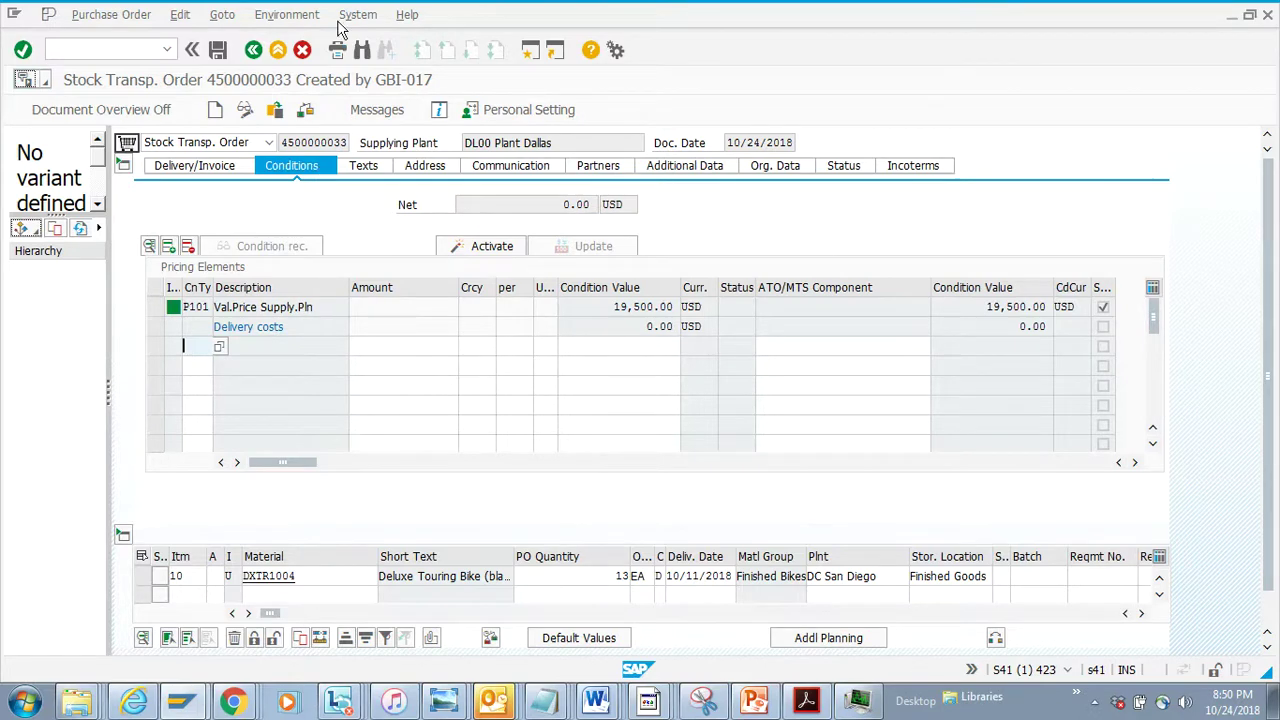
pyautogui.click(292, 16)
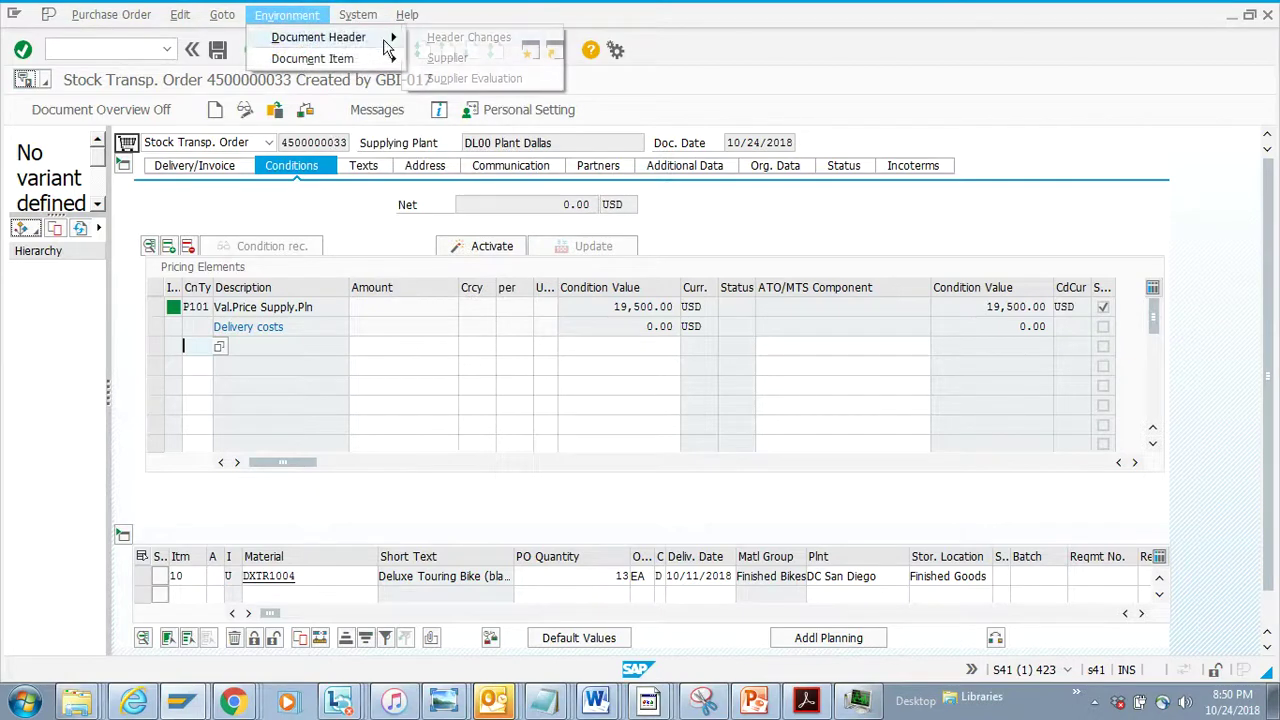
pyautogui.click(452, 38)
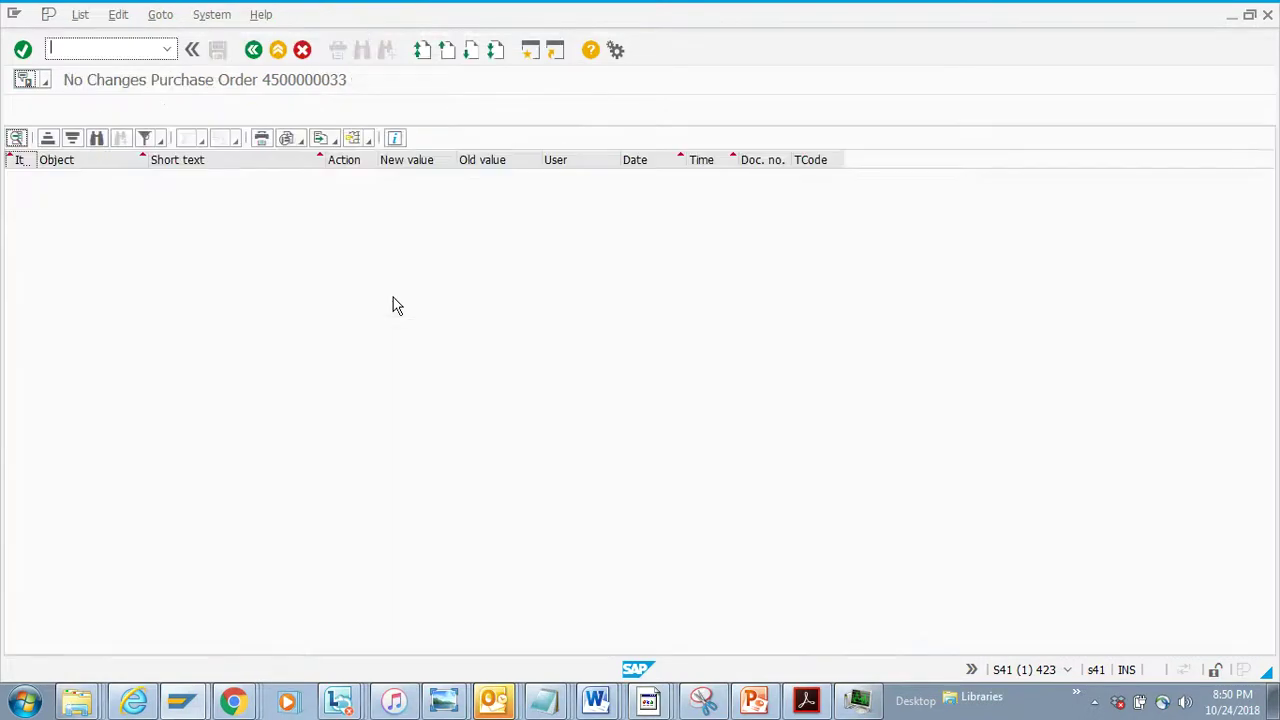
pyautogui.click(253, 49)
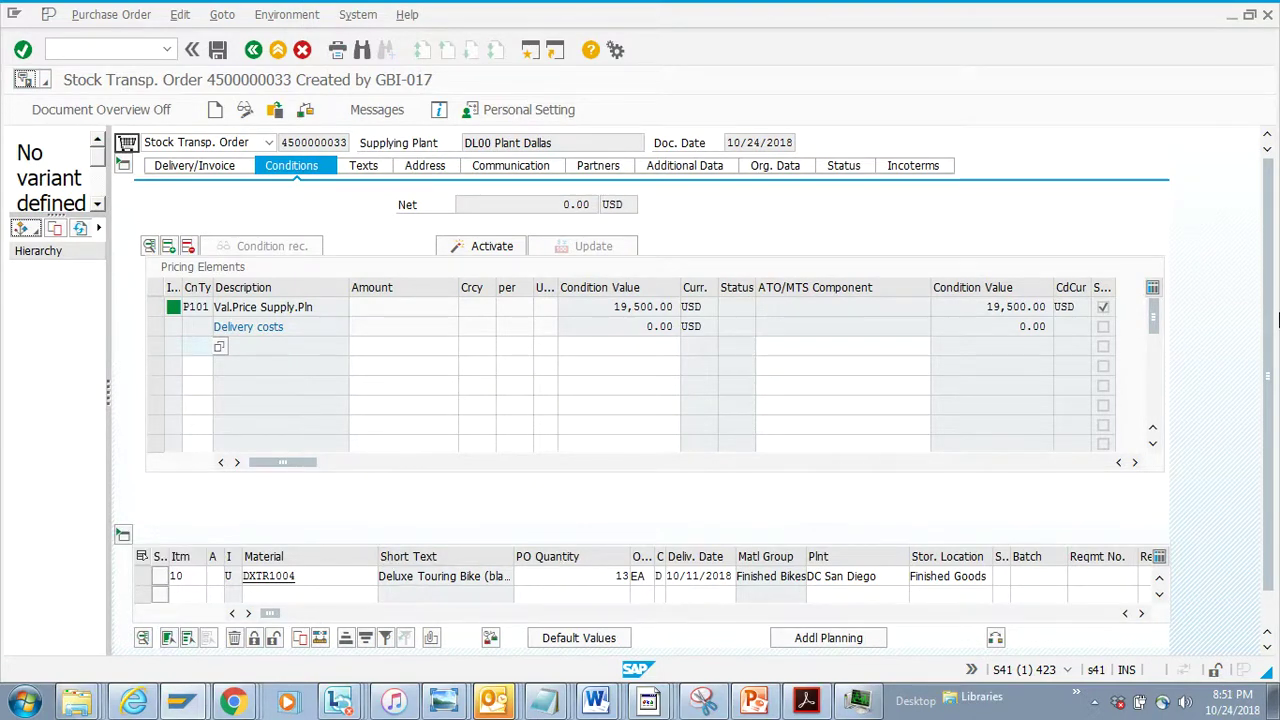
pyautogui.scroll(-2, 1263, 347)
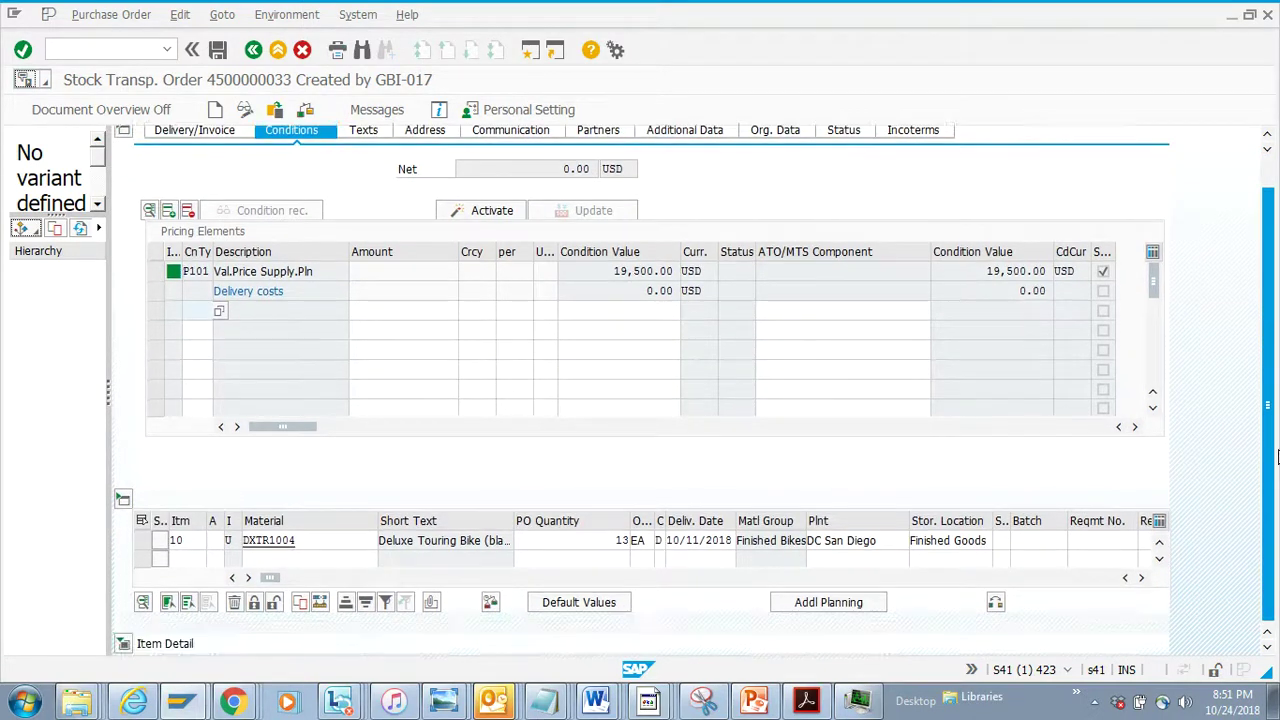
pyautogui.click(122, 643)
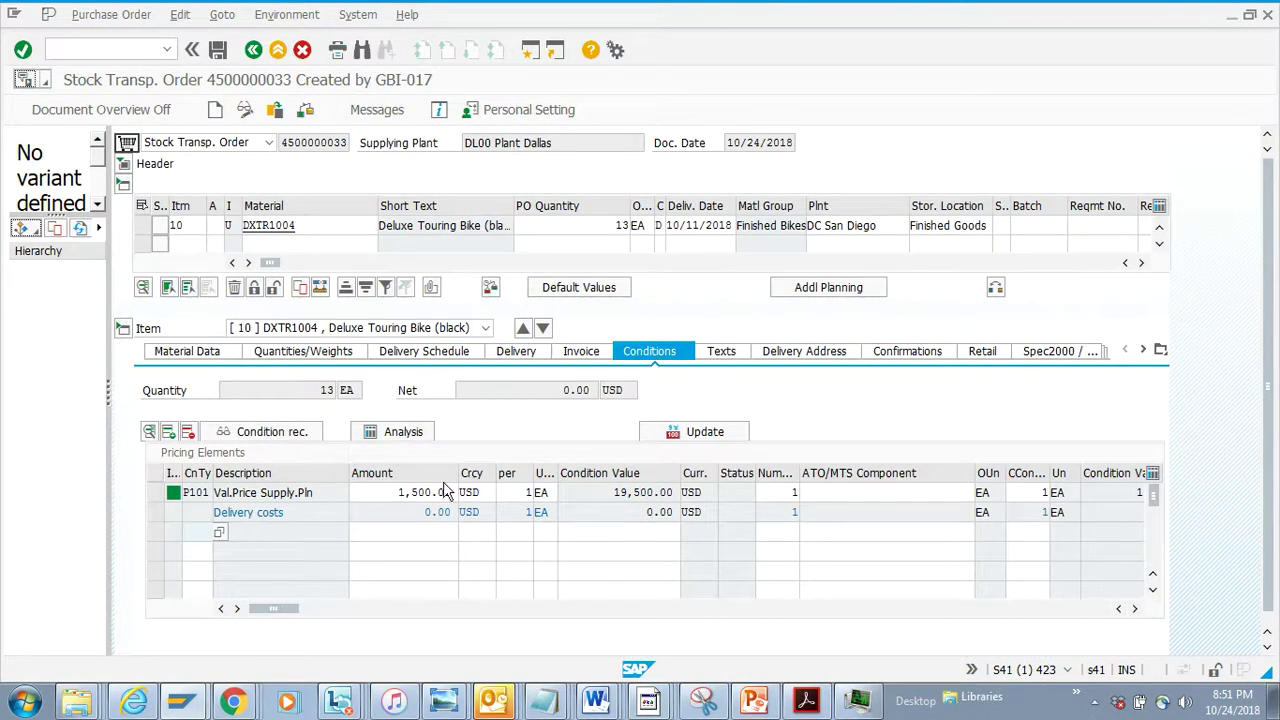
pyautogui.click(155, 492)
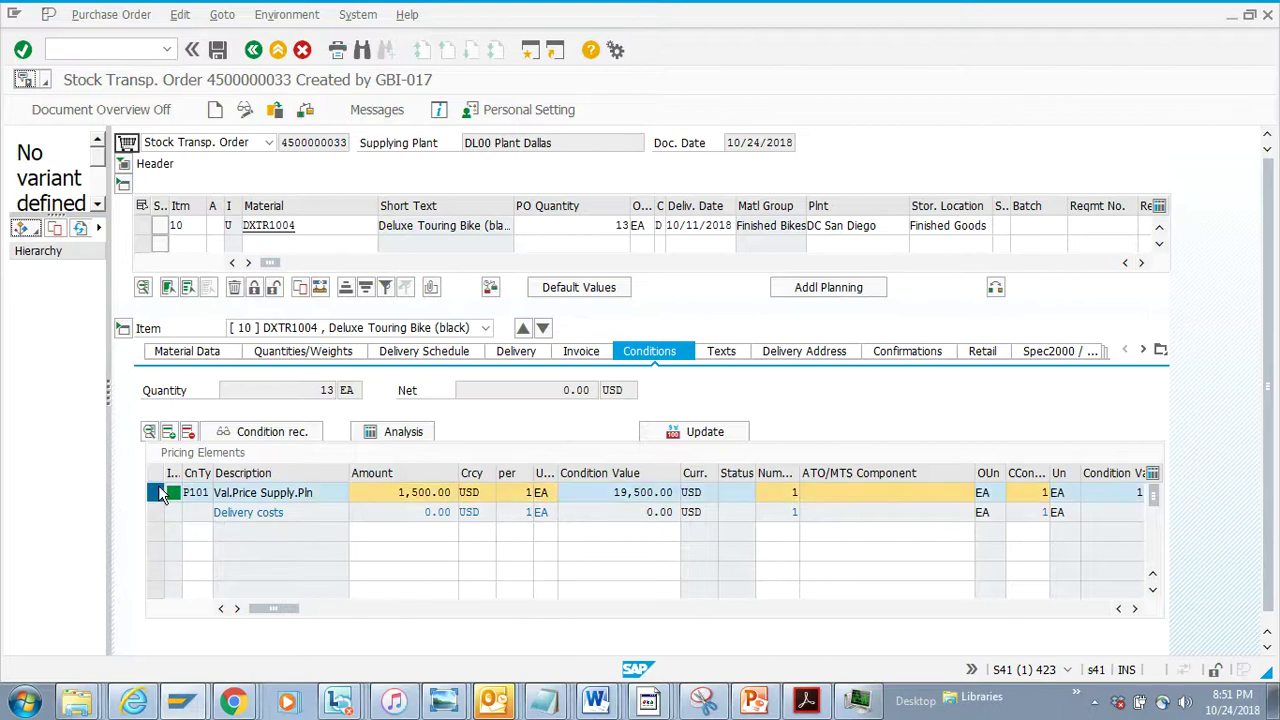
pyautogui.click(259, 22)
pyautogui.moveTo(312, 58)
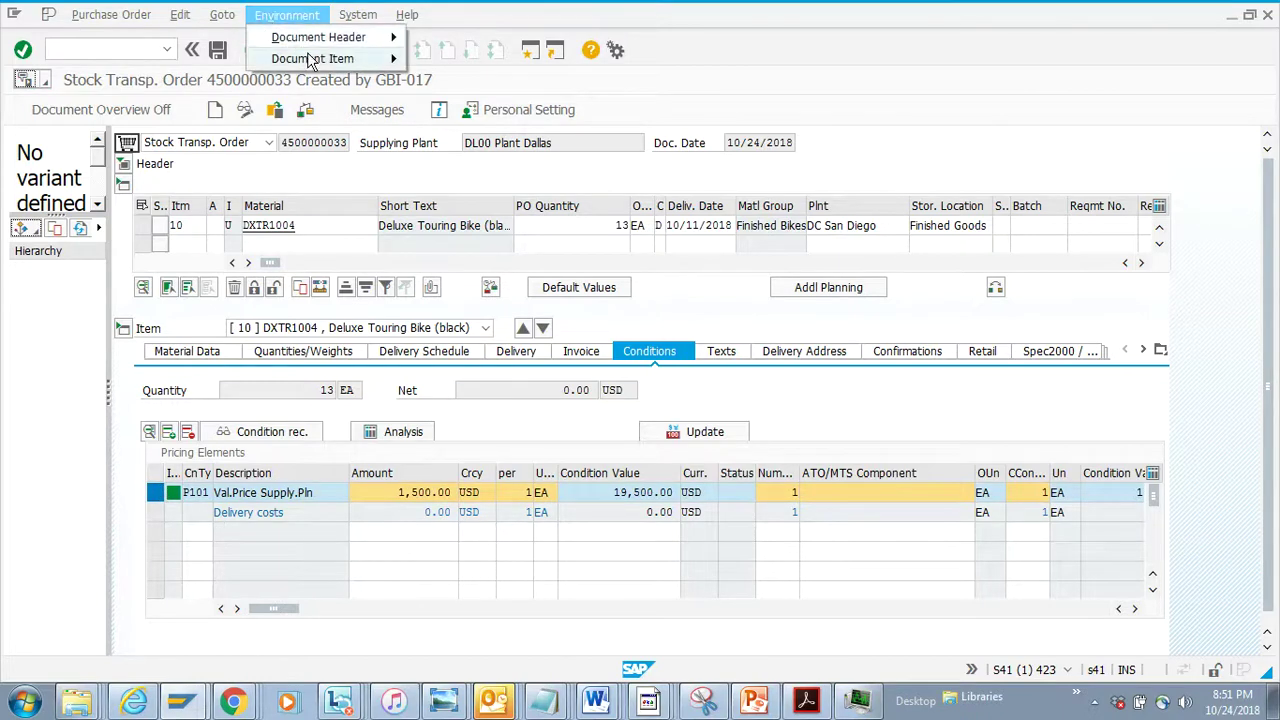
pyautogui.click(470, 60)
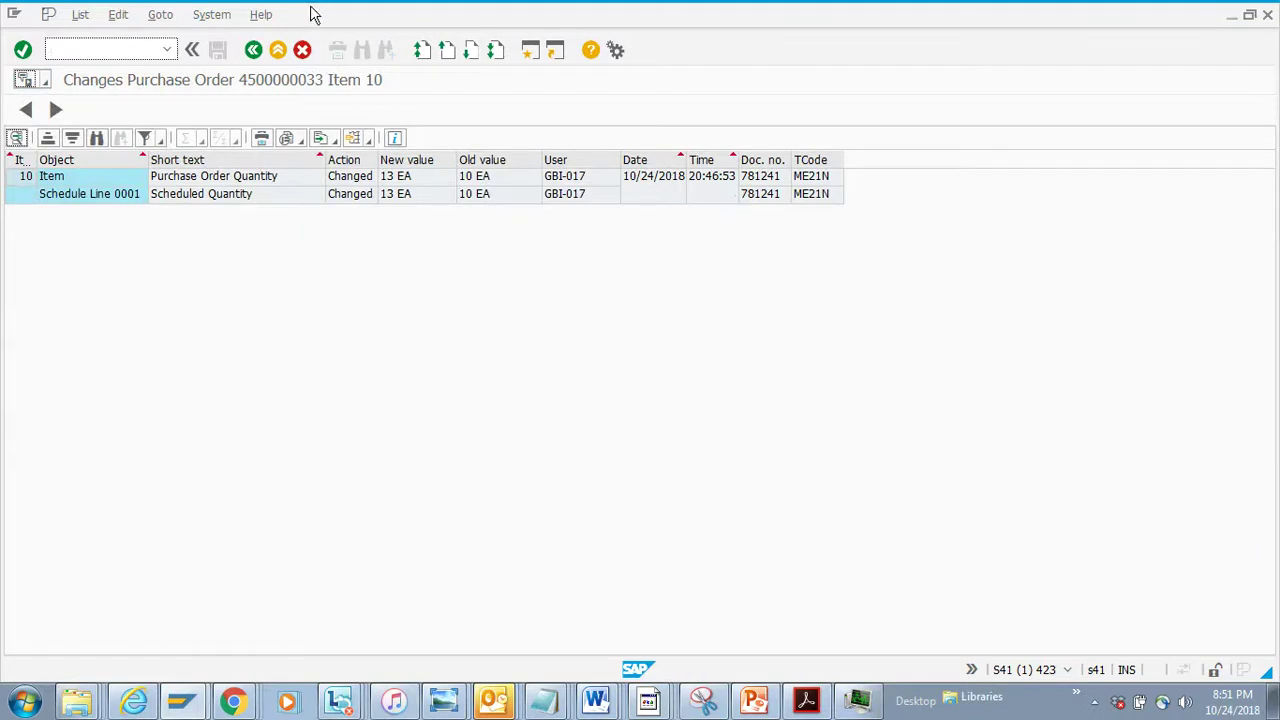
pyautogui.click(253, 49)
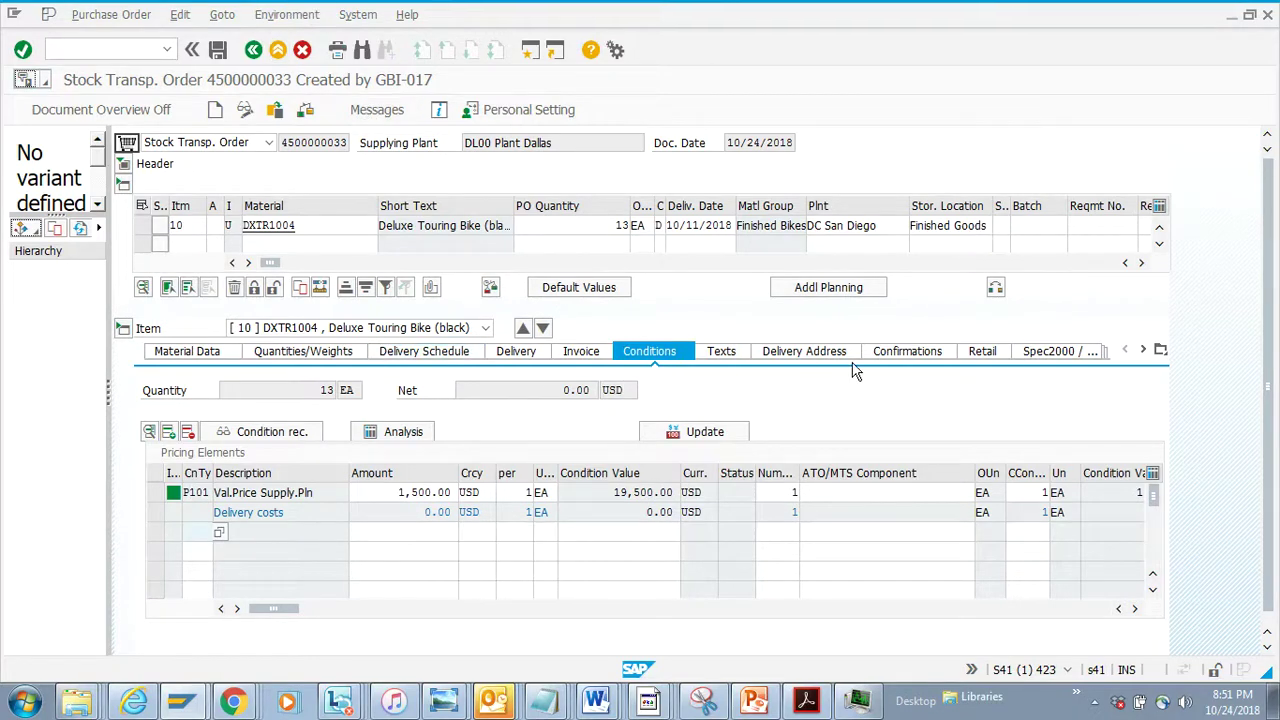
# Show item 10's Confirmations, then its Delivery tab with unrestricted-use stock type.
pyautogui.click(1160, 350)
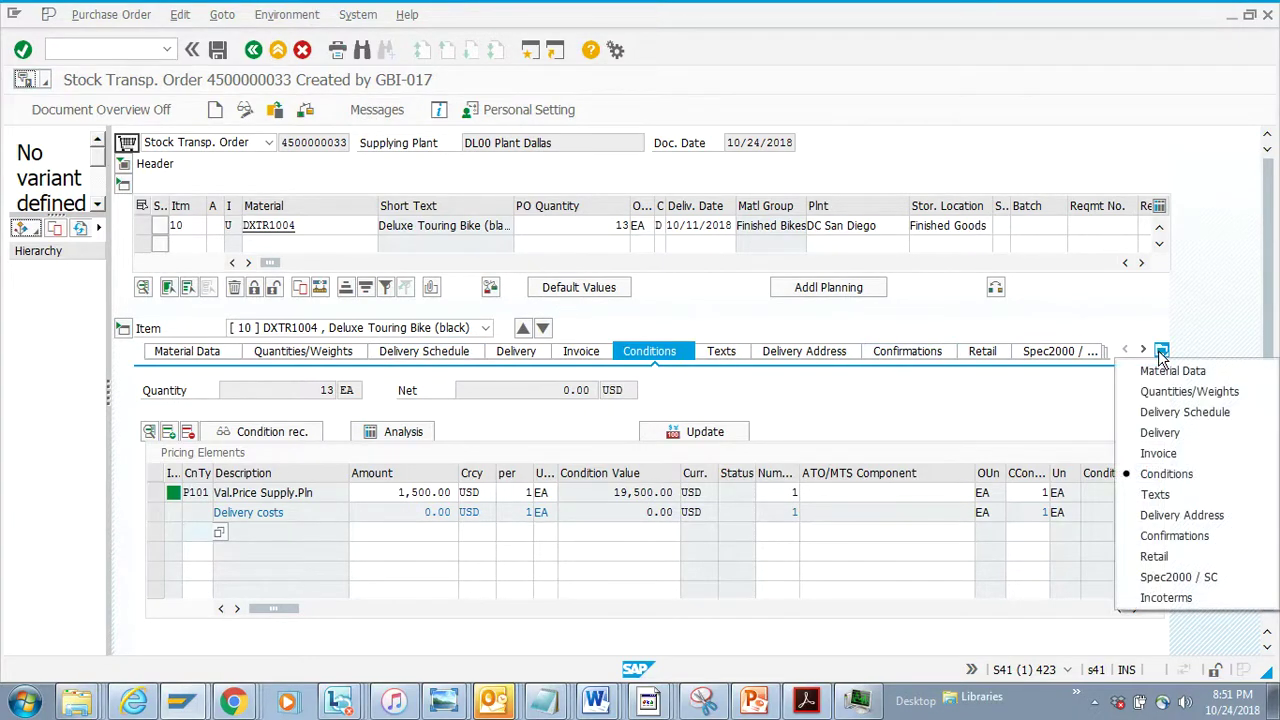
pyautogui.click(1190, 540)
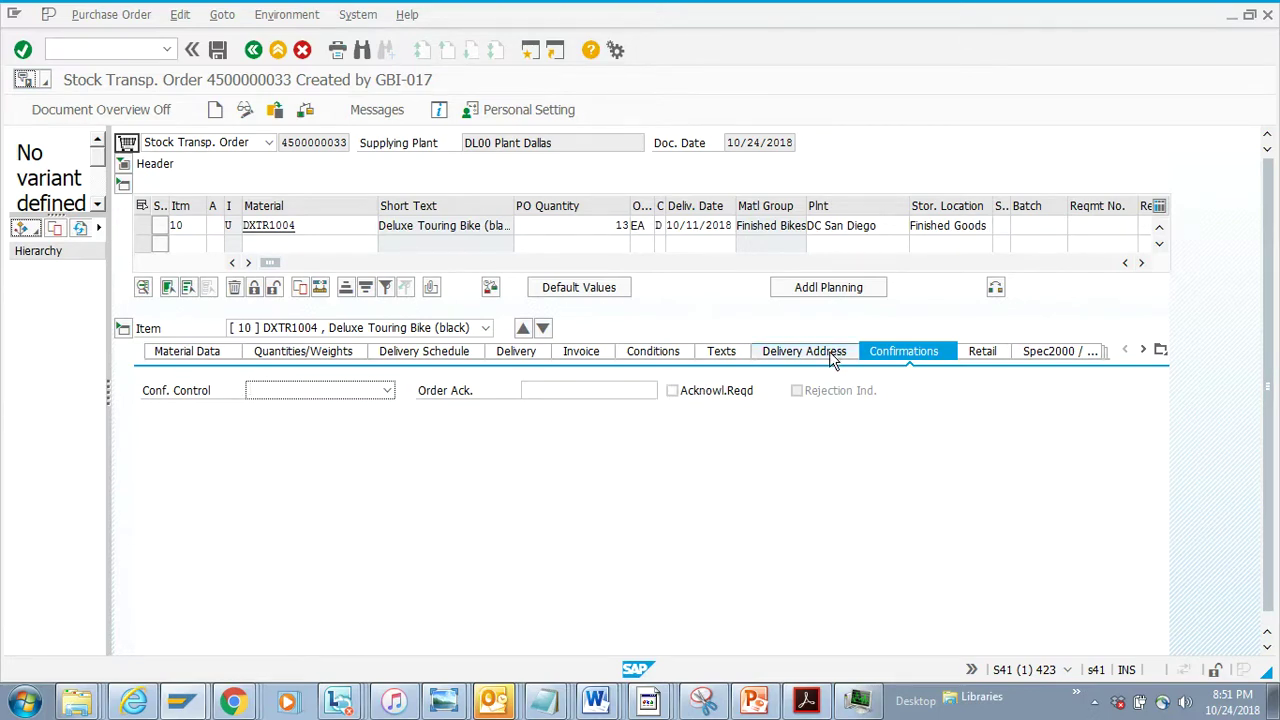
pyautogui.click(533, 353)
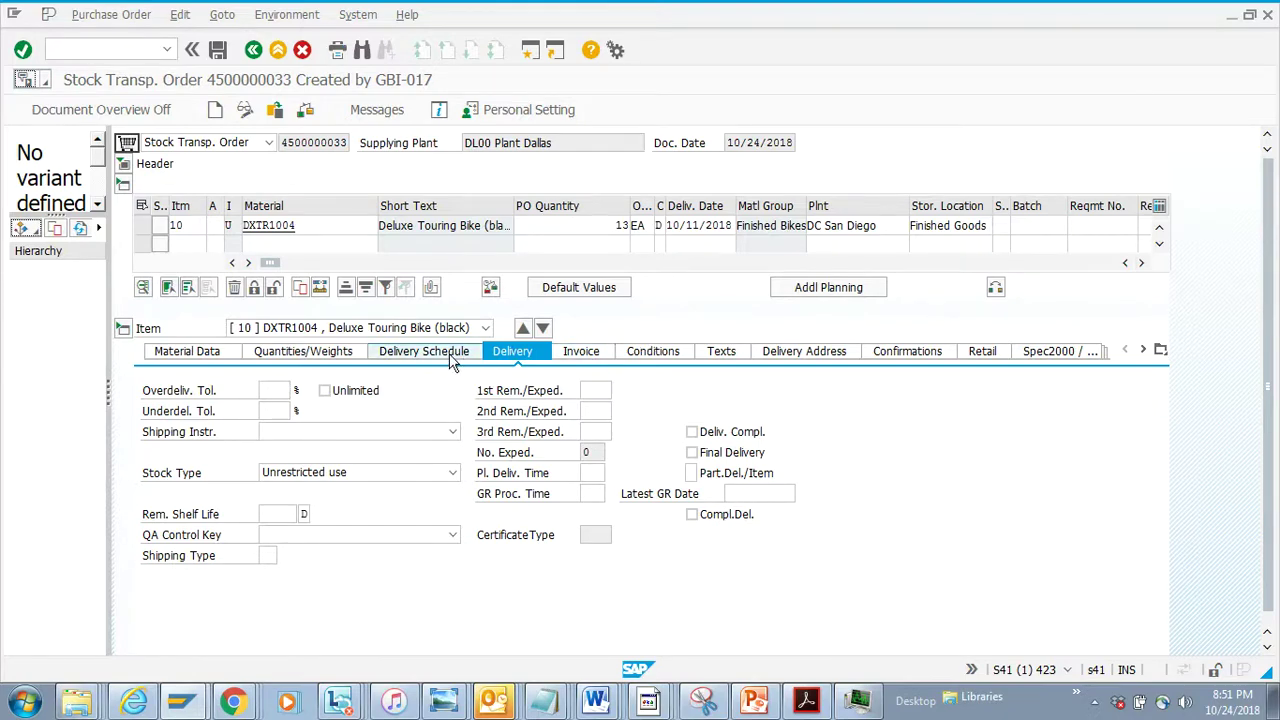
# Schedule item 10 as 6 units on 10/11/2018 plus 7 units on 10/24/2018, then save.
pyautogui.click(352, 395)
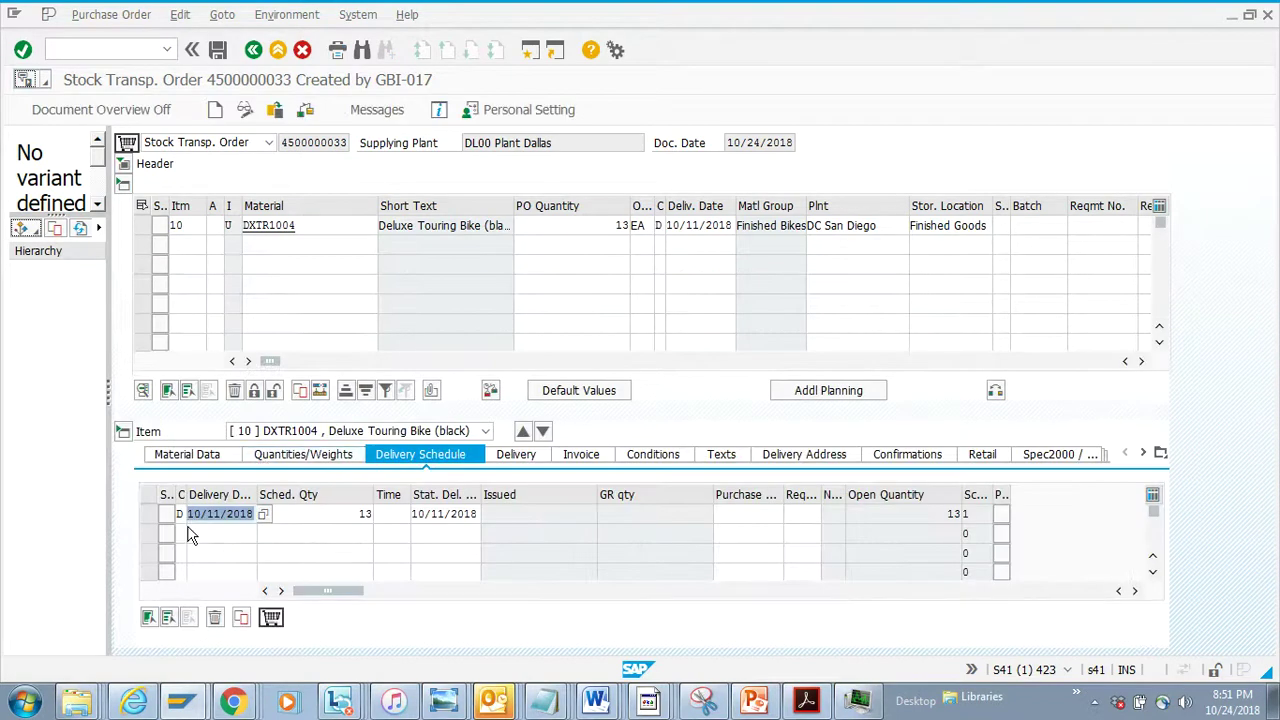
pyautogui.click(350, 519)
pyautogui.write('6')
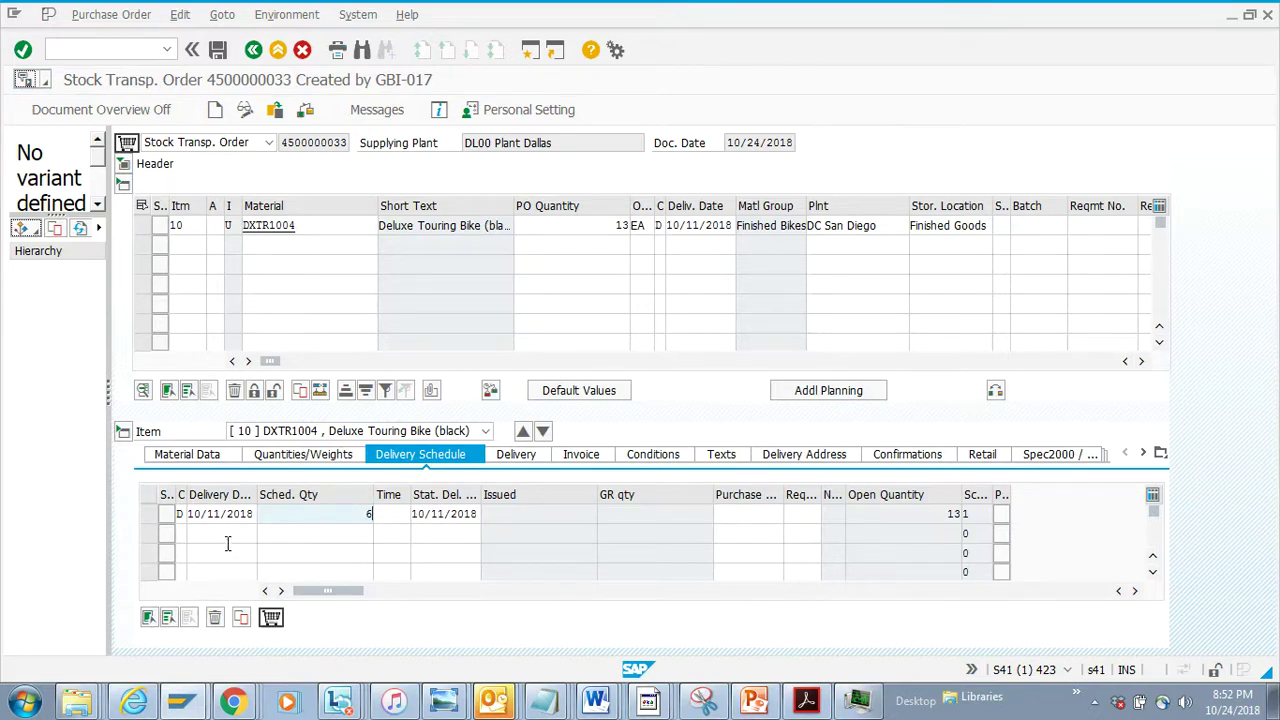
pyautogui.press('Return')
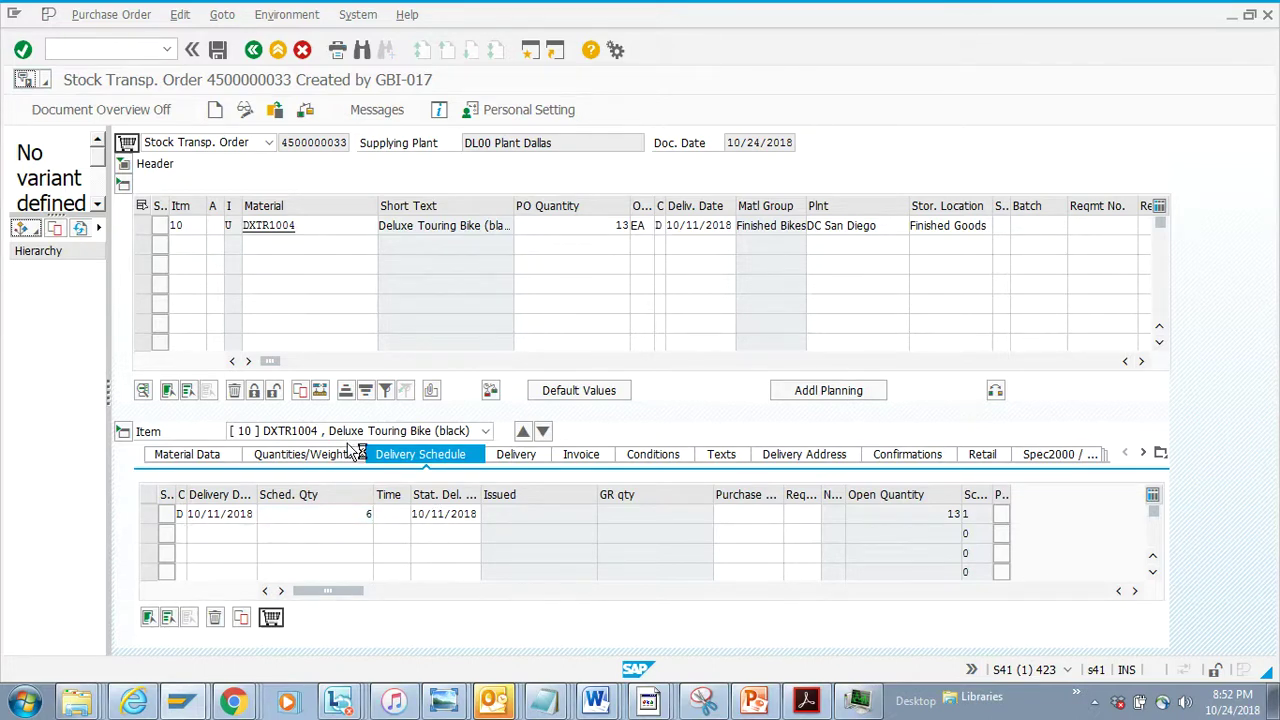
pyautogui.press('F4')
pyautogui.doubleClick(290, 420)
pyautogui.write('7')
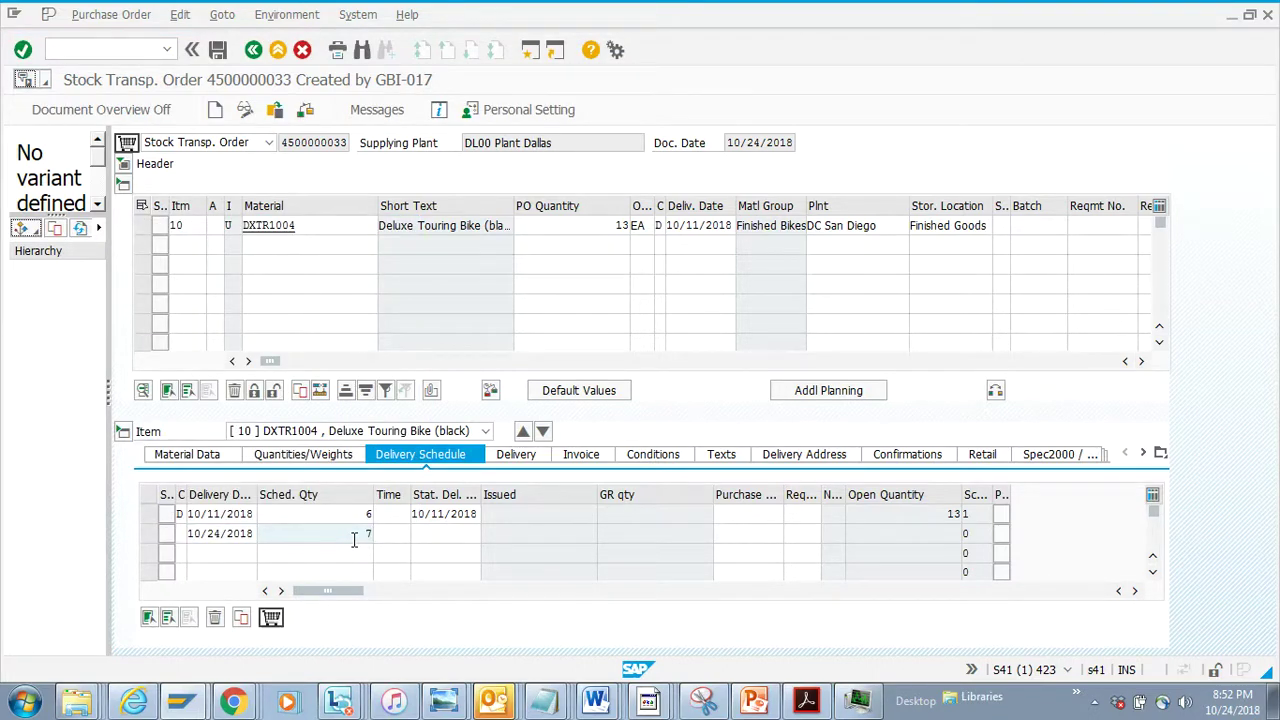
pyautogui.press('Return')
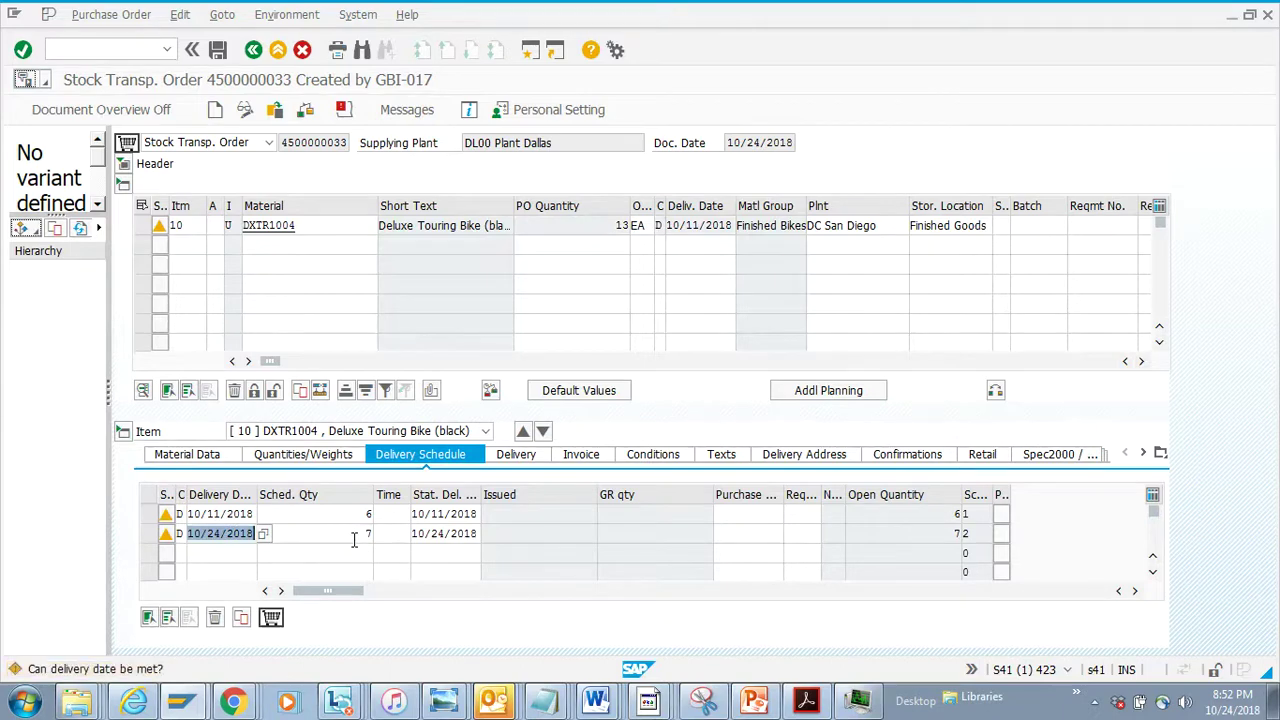
pyautogui.click(218, 52)
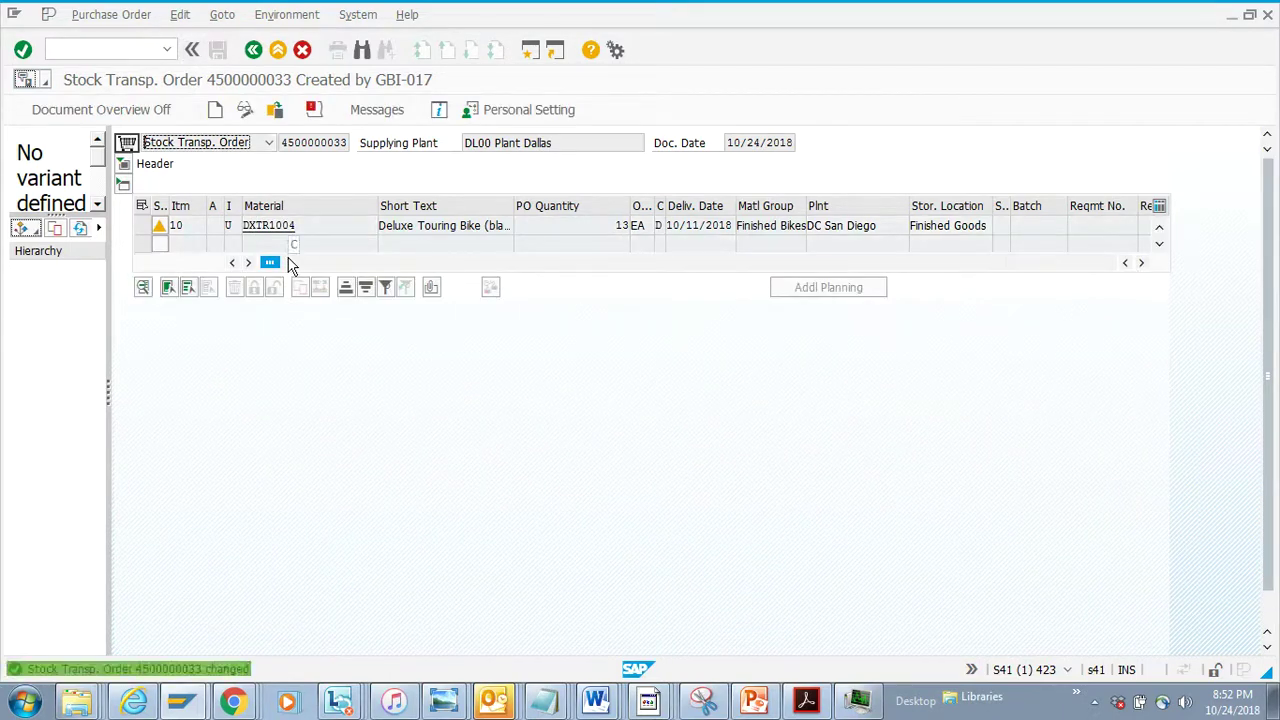
pyautogui.click(275, 110)
pyautogui.click(192, 333)
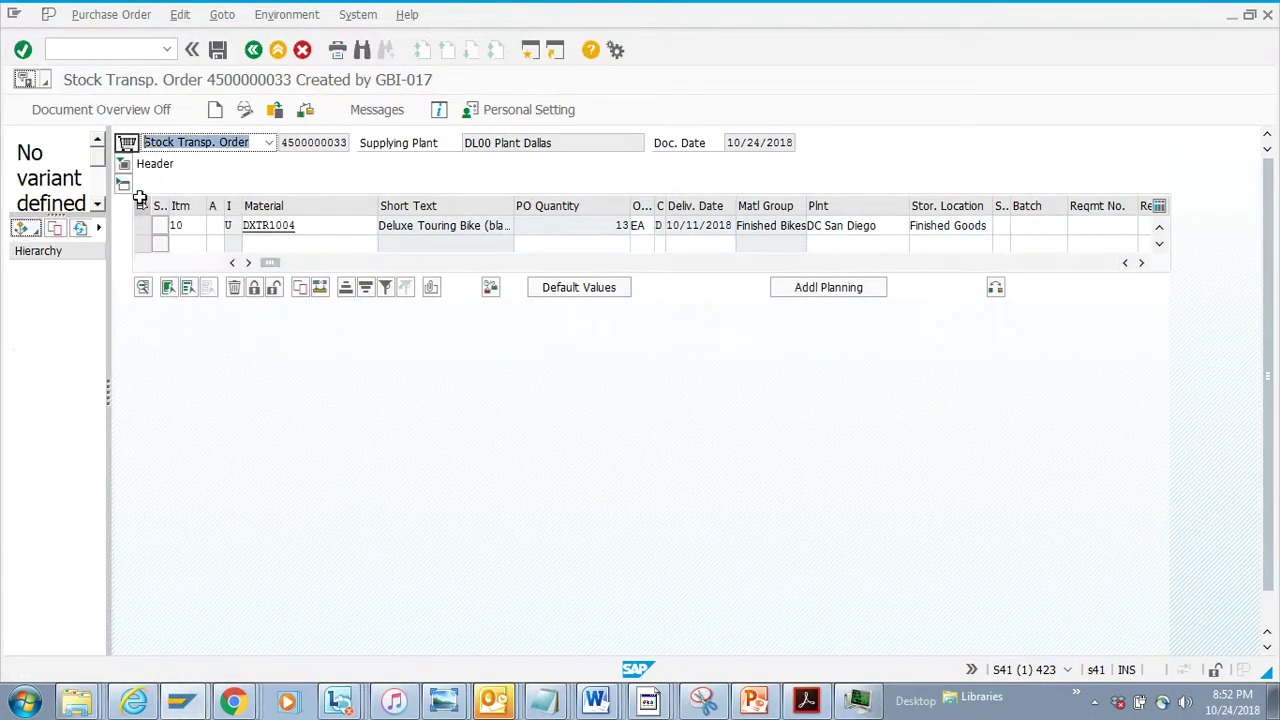
pyautogui.click(123, 185)
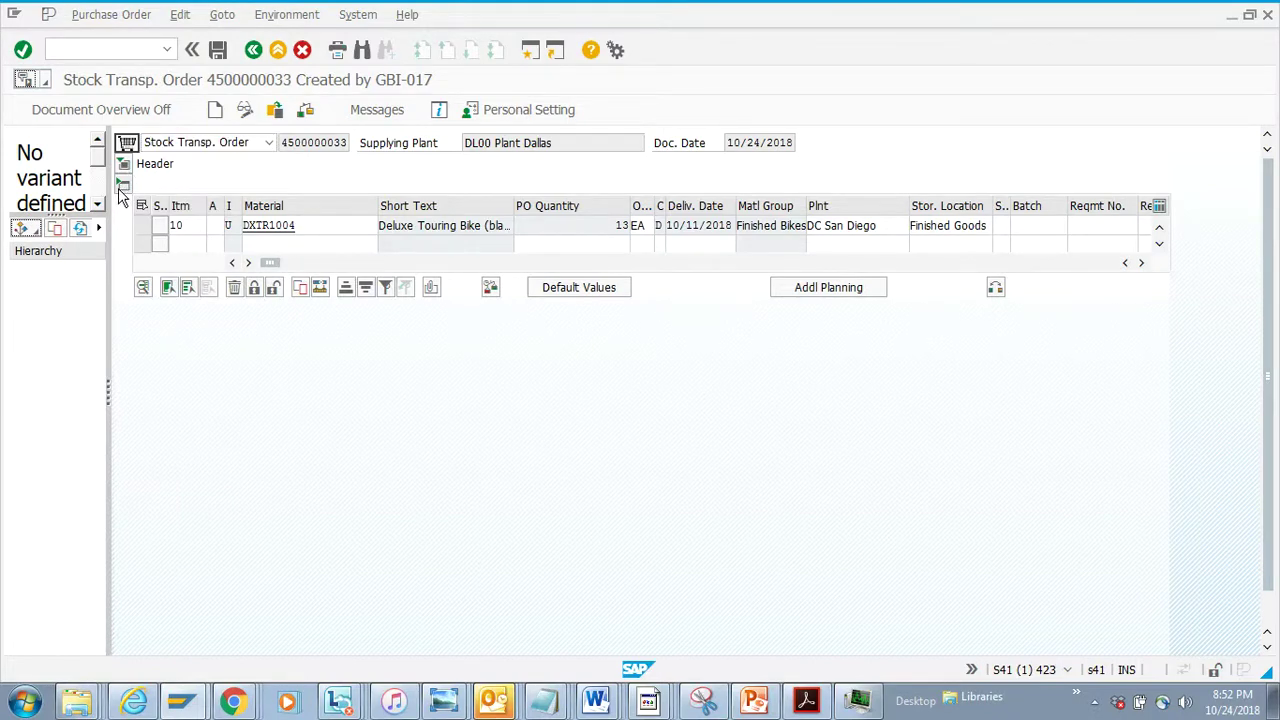
pyautogui.click(123, 185)
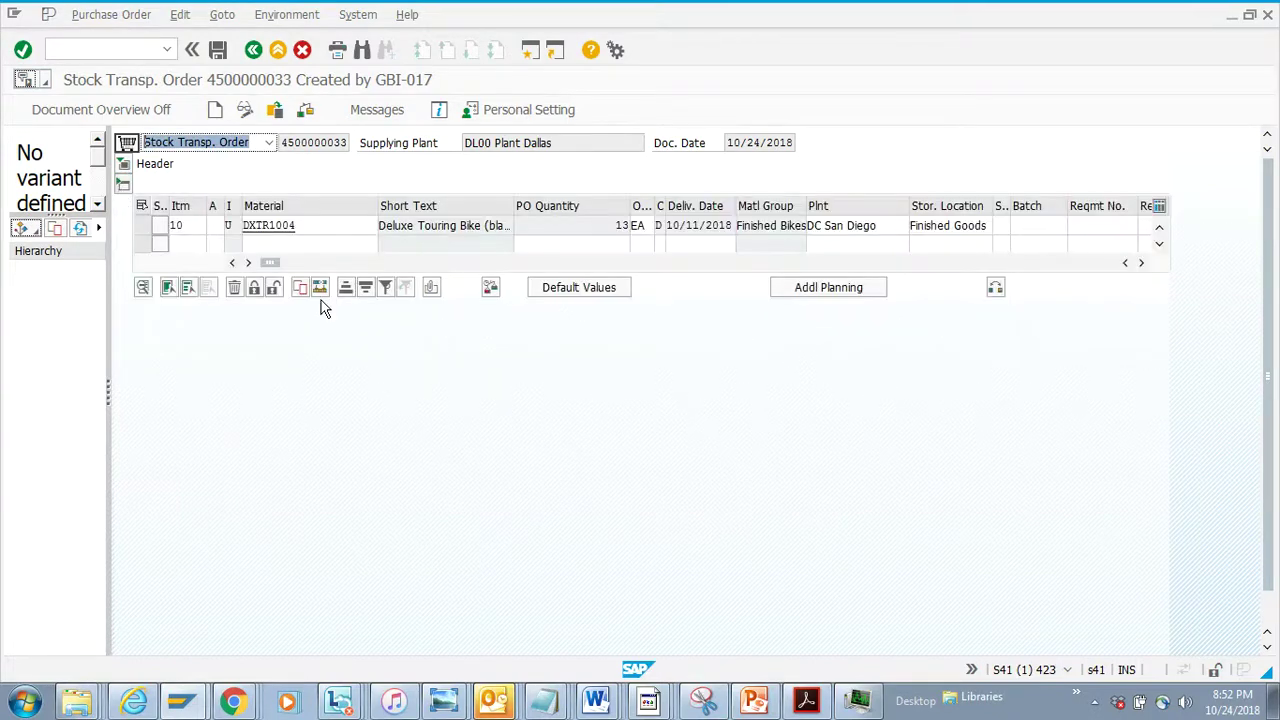
pyautogui.click(123, 164)
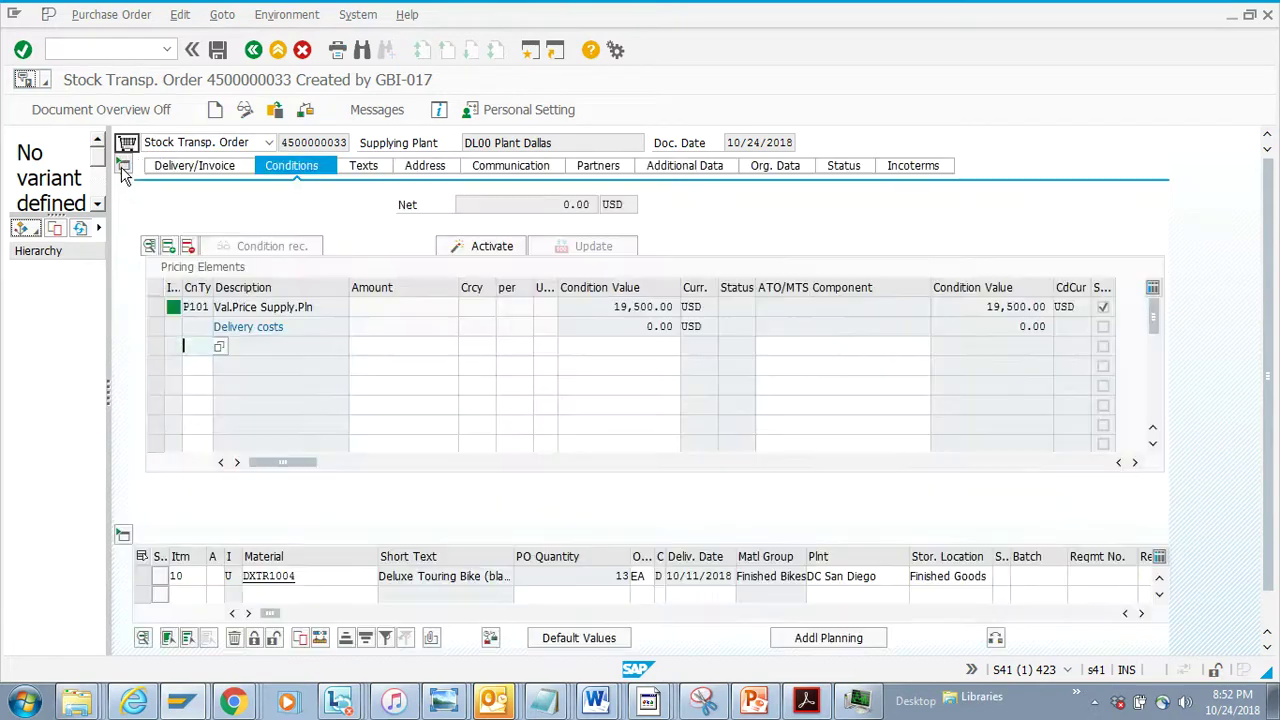
# Expand item 10's detail to its delivery schedule showing the 6- and 7-unit lines.
pyautogui.click(1267, 632)
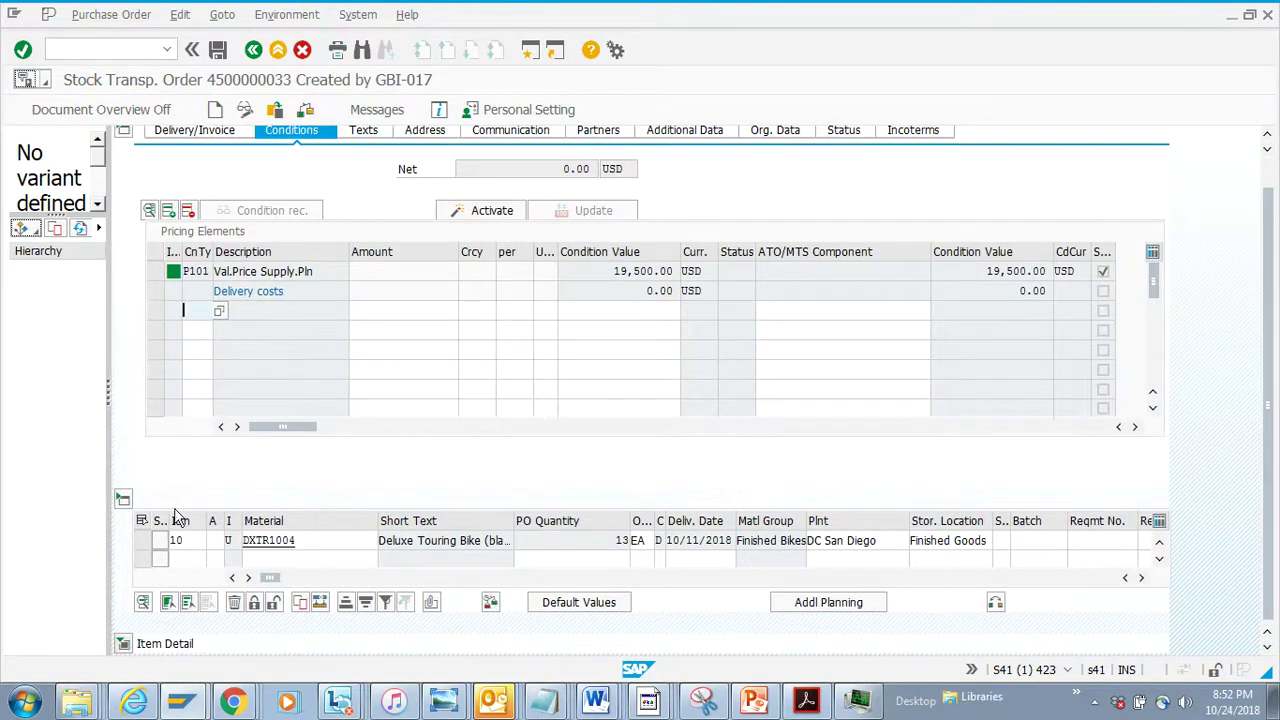
pyautogui.click(121, 500)
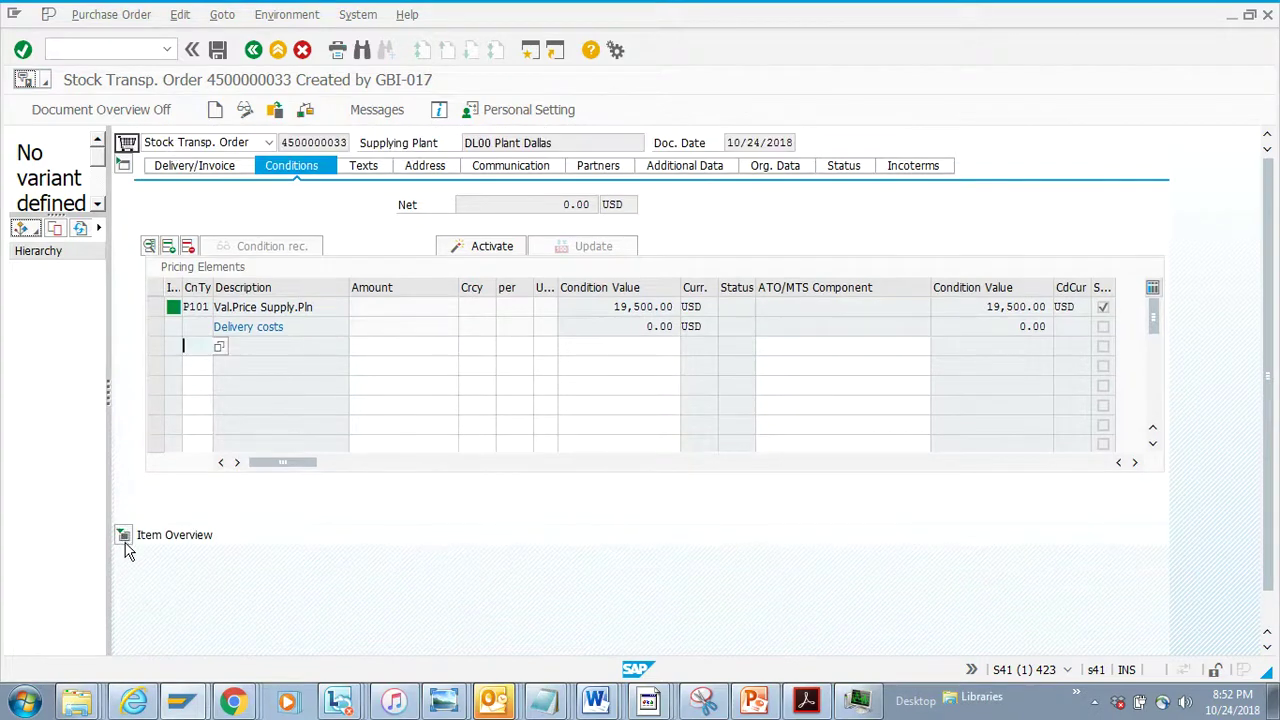
pyautogui.click(123, 537)
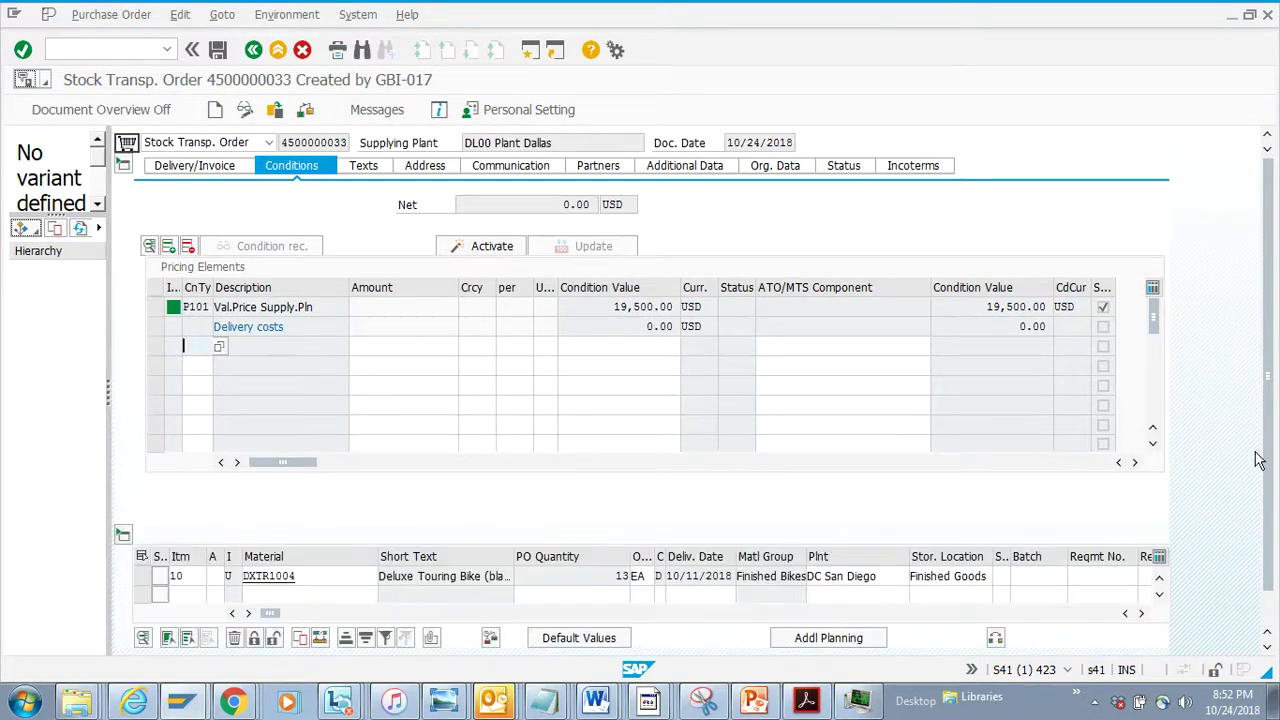
pyautogui.scroll(-1, 1270, 460)
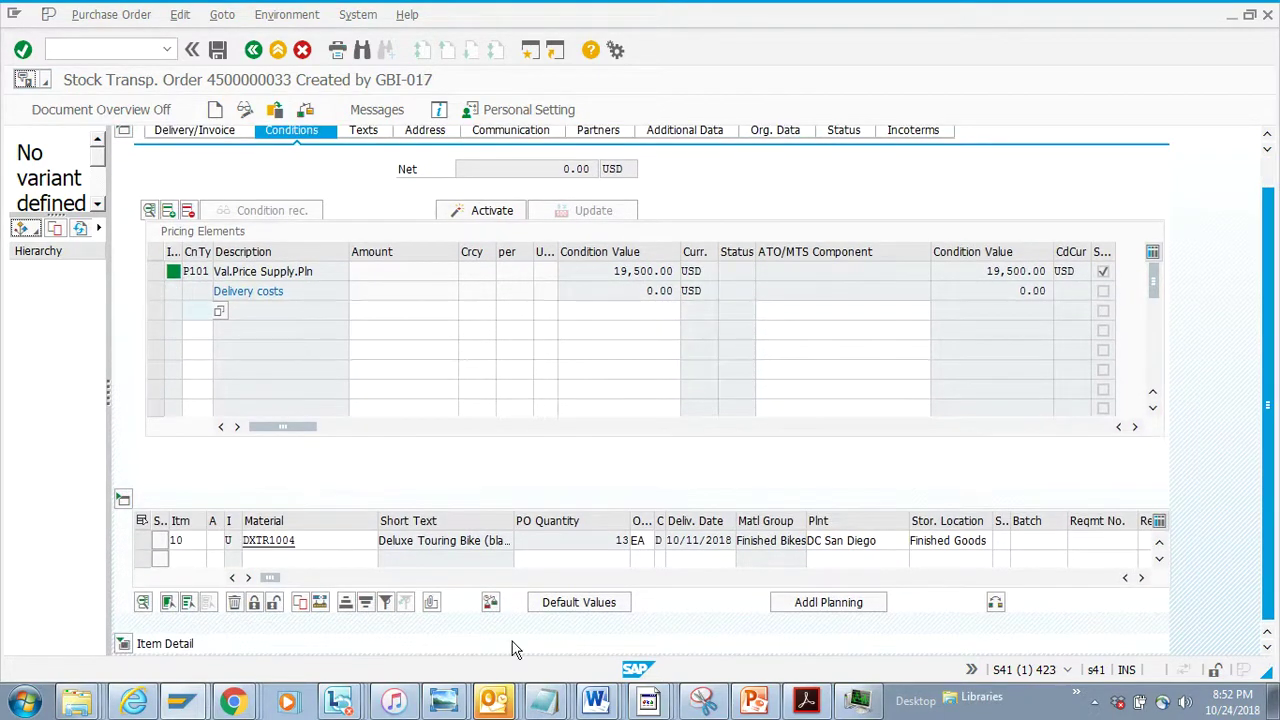
pyautogui.click(126, 642)
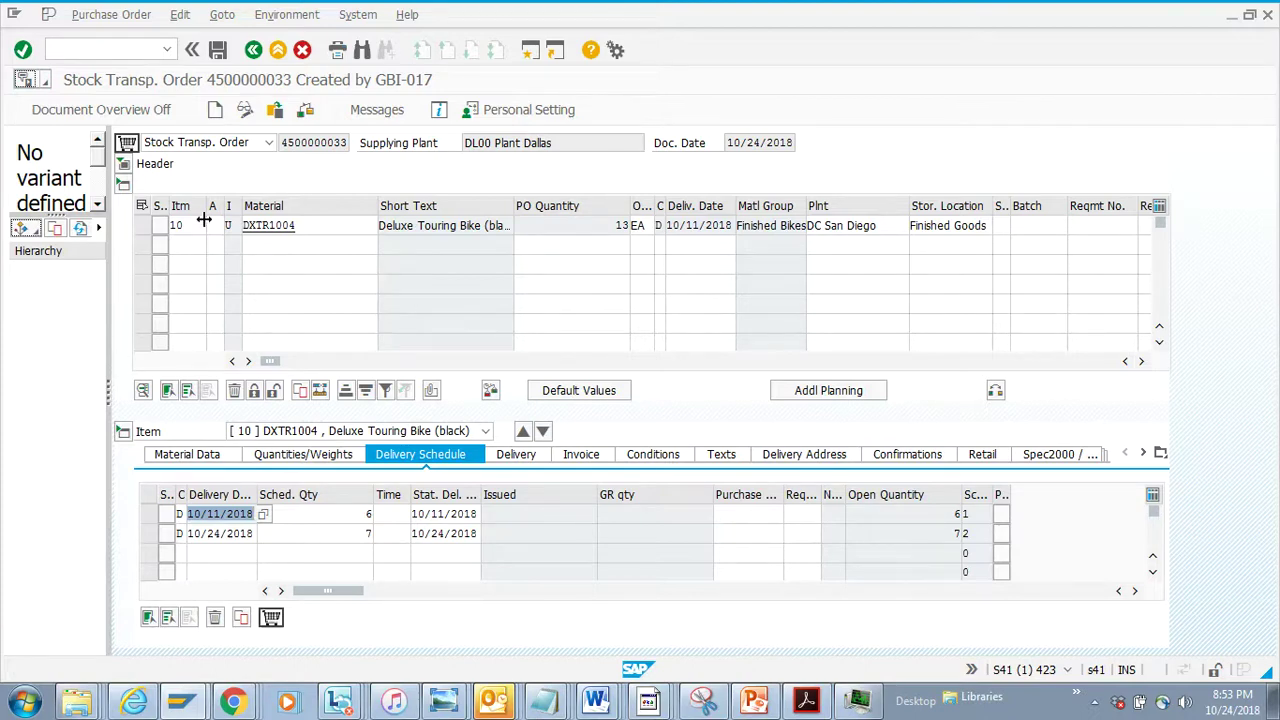
pyautogui.click(123, 170)
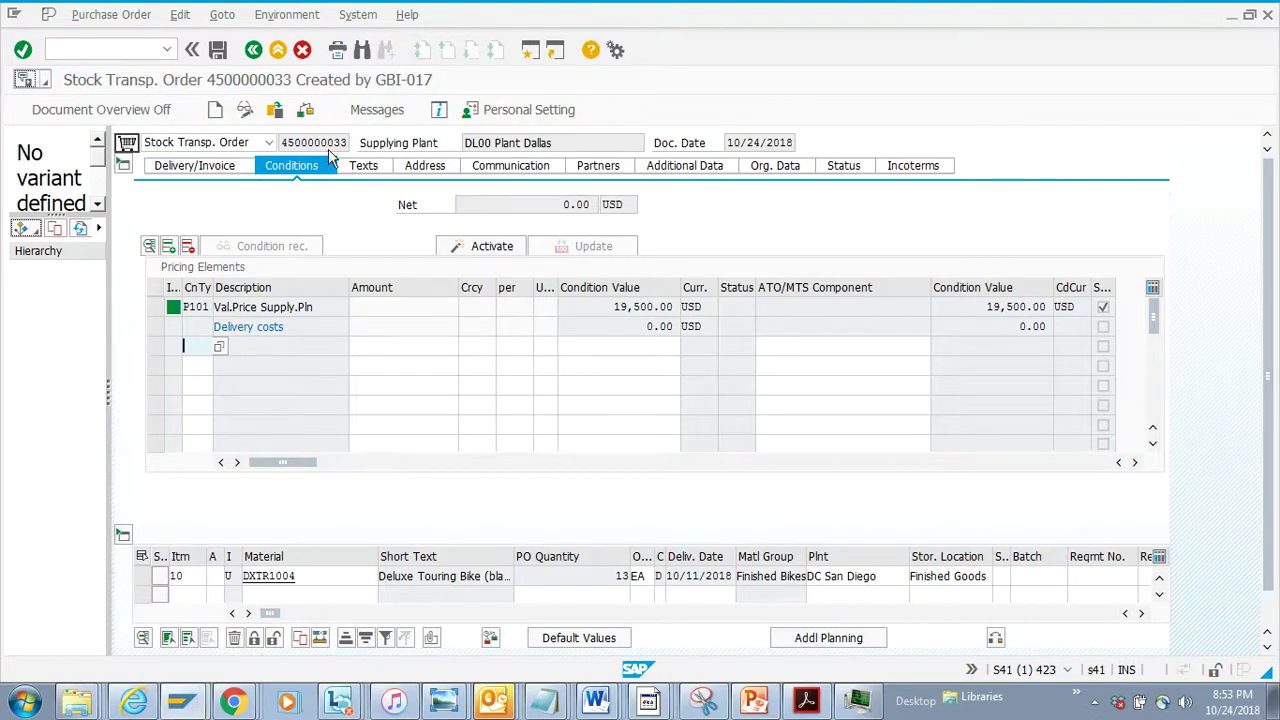
pyautogui.click(800, 166)
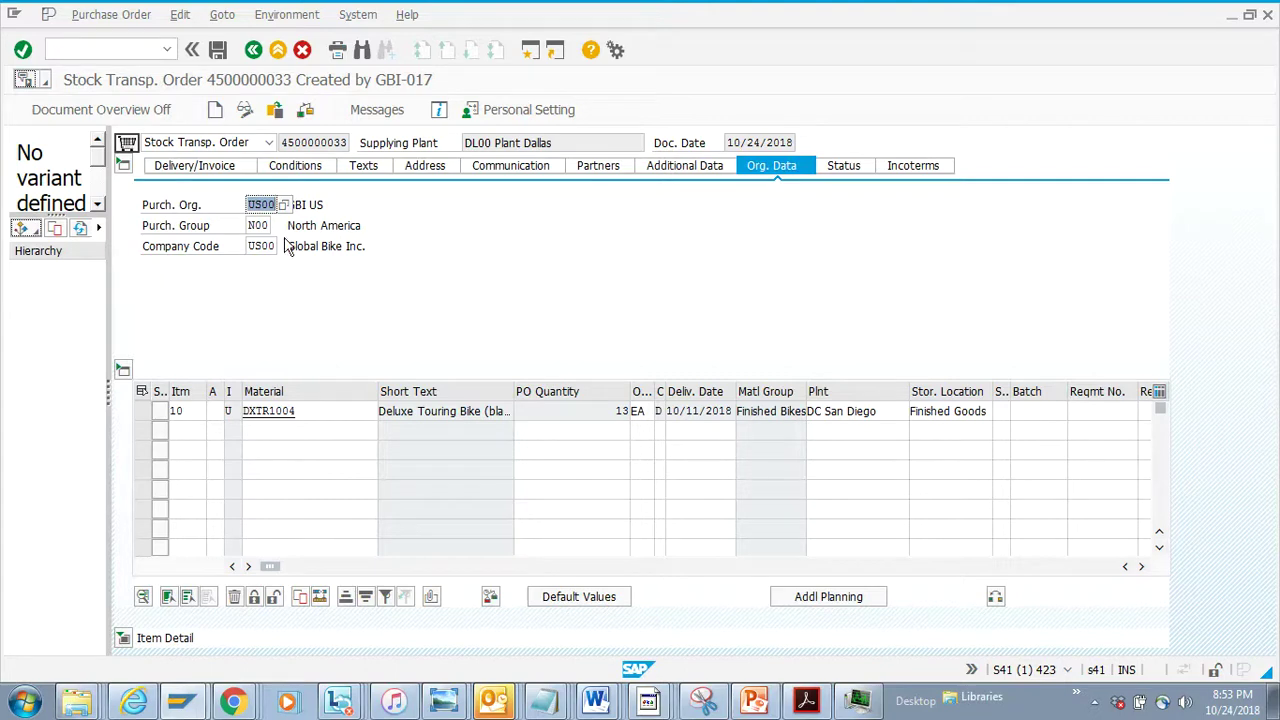
pyautogui.click(272, 246)
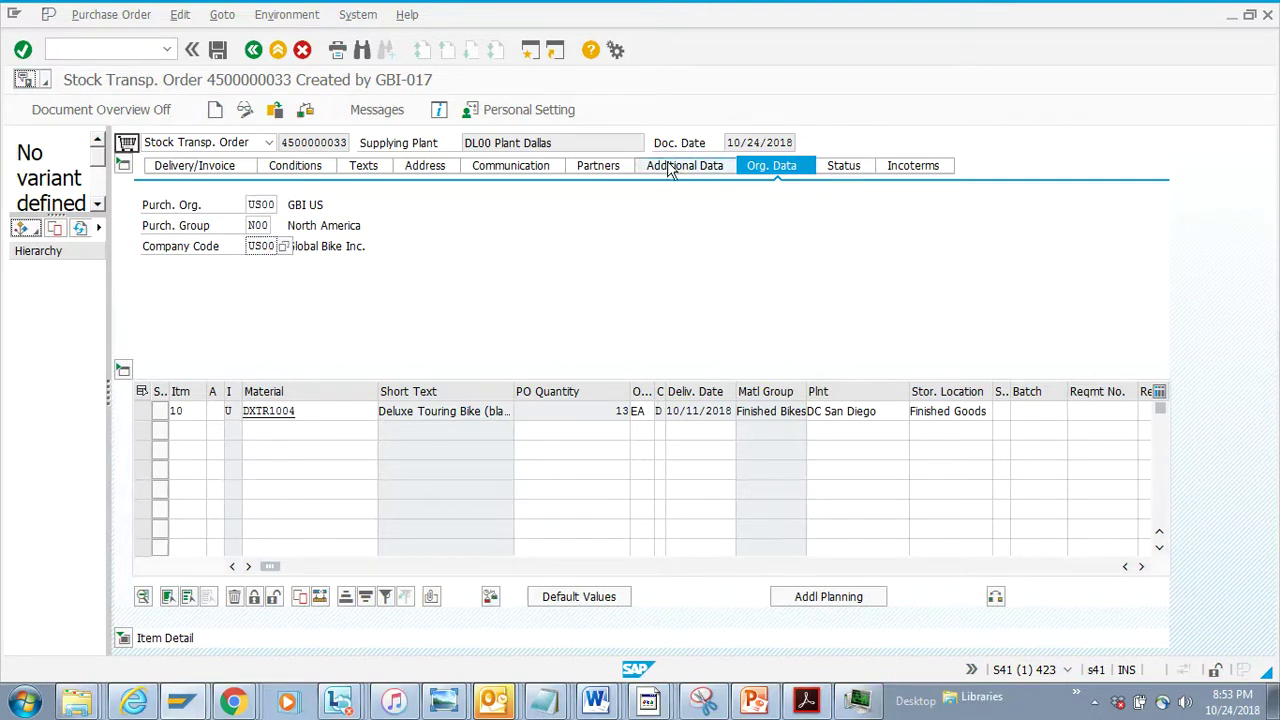